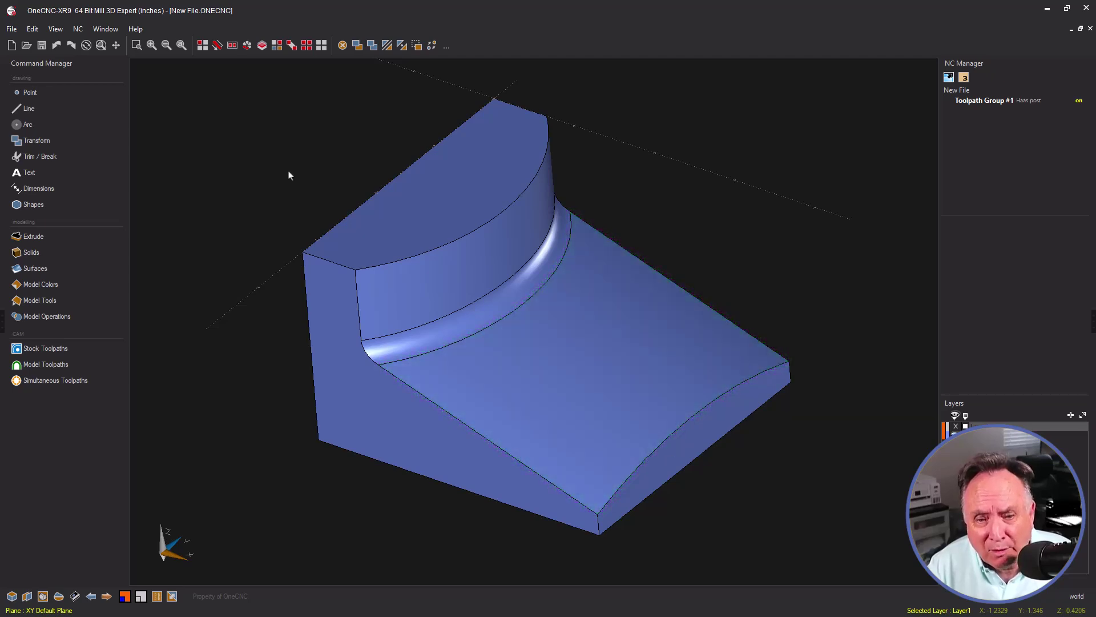
# Extract the sloped face's boundary edges as separate curves with Extract surface edges.
pyautogui.click(49, 300)
pyautogui.click(73, 175)
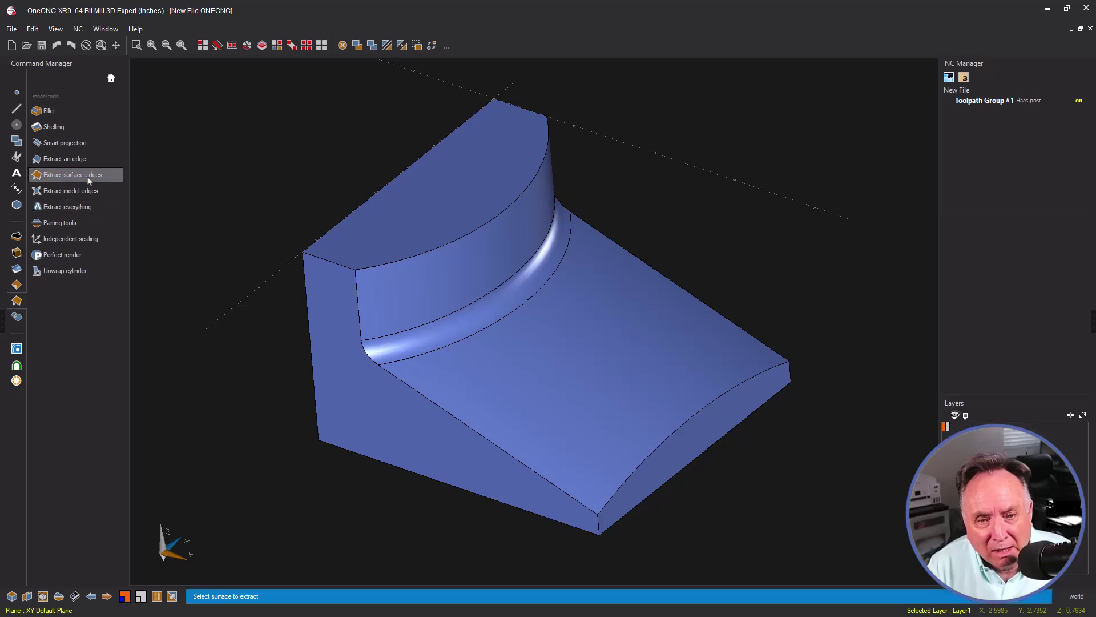
pyautogui.click(568, 378)
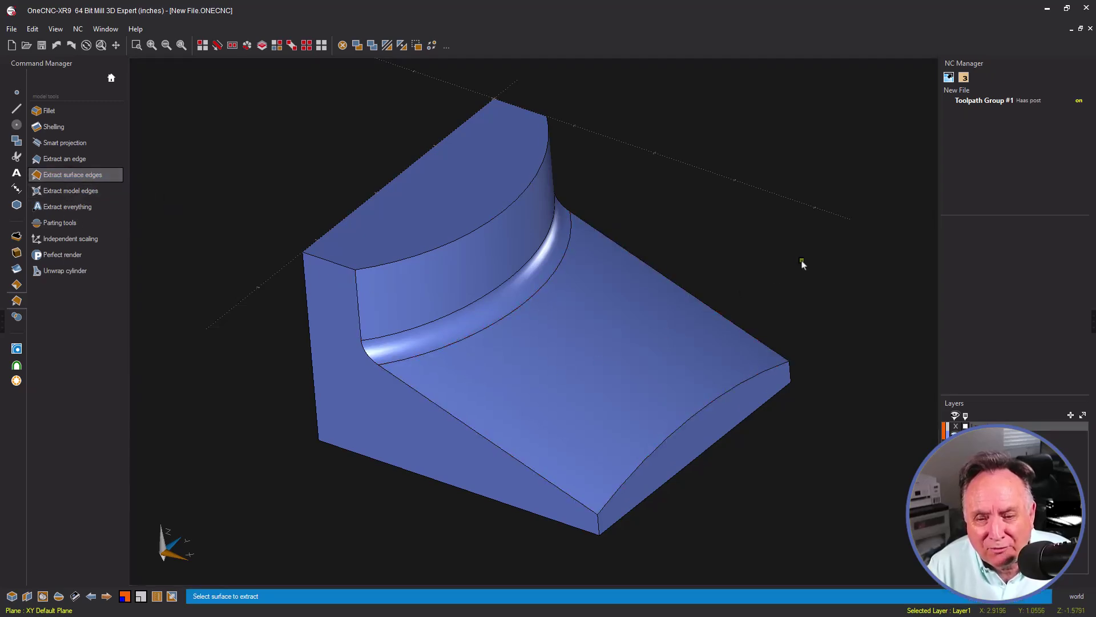
pyautogui.moveTo(790, 314)
pyautogui.mouseDown(button='middle')
pyautogui.moveTo(793, 323)
pyautogui.moveTo(669, 335)
pyautogui.moveTo(787, 308)
pyautogui.mouseUp(button='middle')
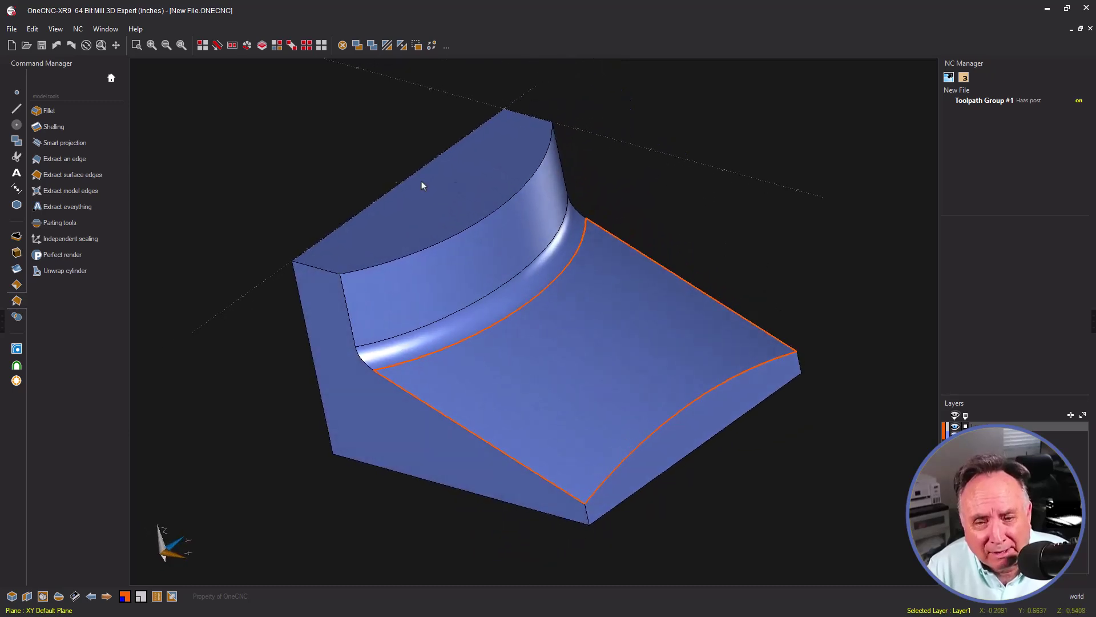
# Create a Planar finish toolpath with the 0.5 inch ball mill, keeping default tool, clearance and cut settings.
pyautogui.click(15, 366)
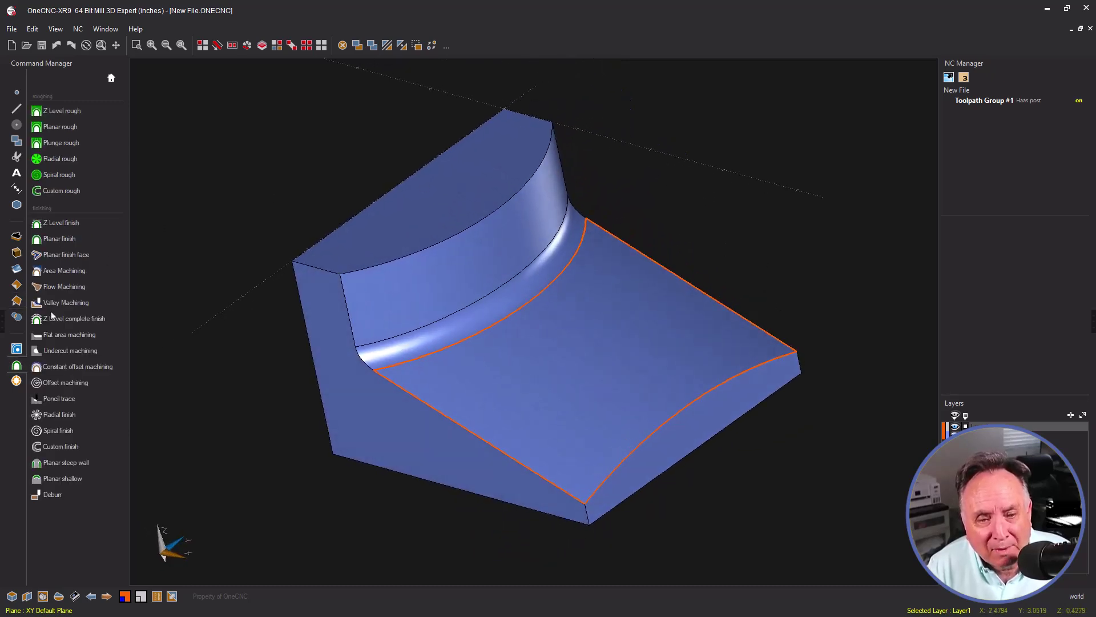
pyautogui.click(76, 240)
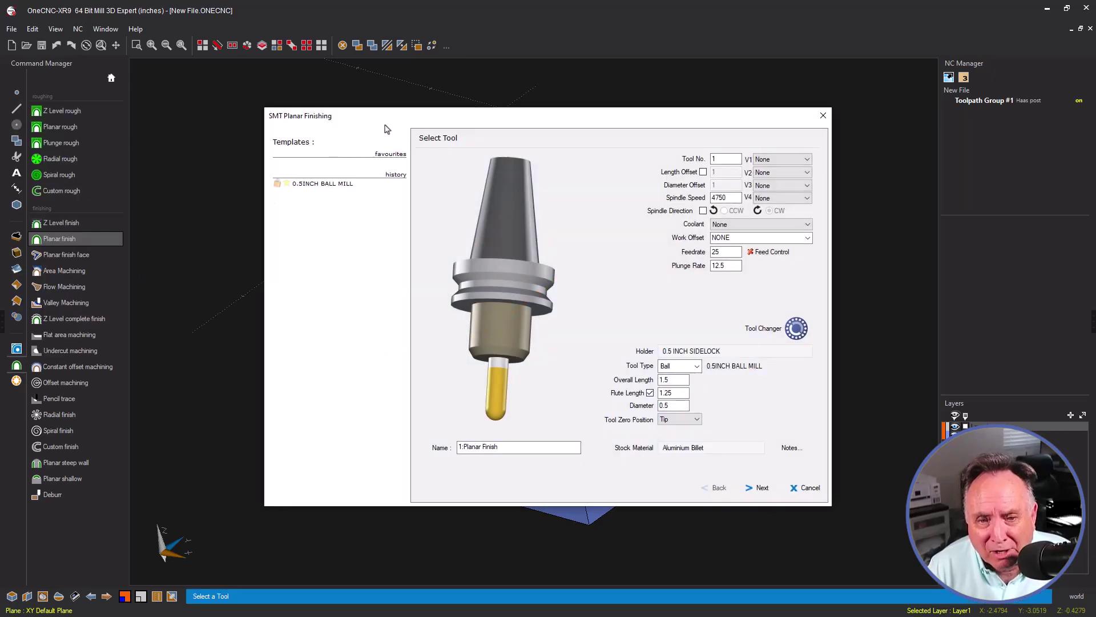
pyautogui.moveTo(386, 119); pyautogui.dragTo(259, 77)
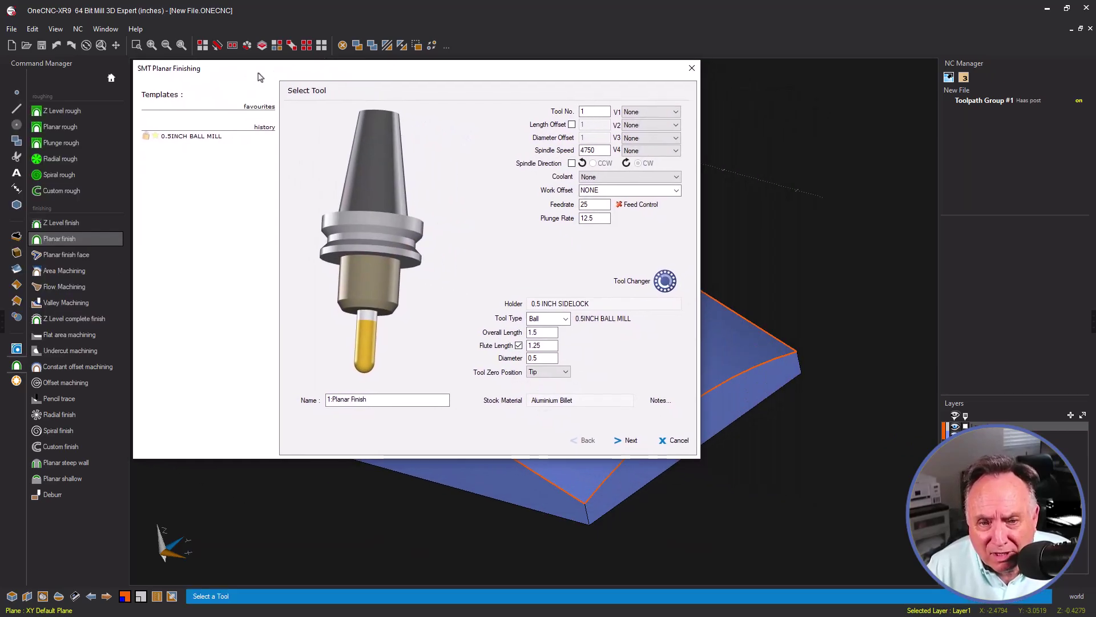
pyautogui.click(630, 441)
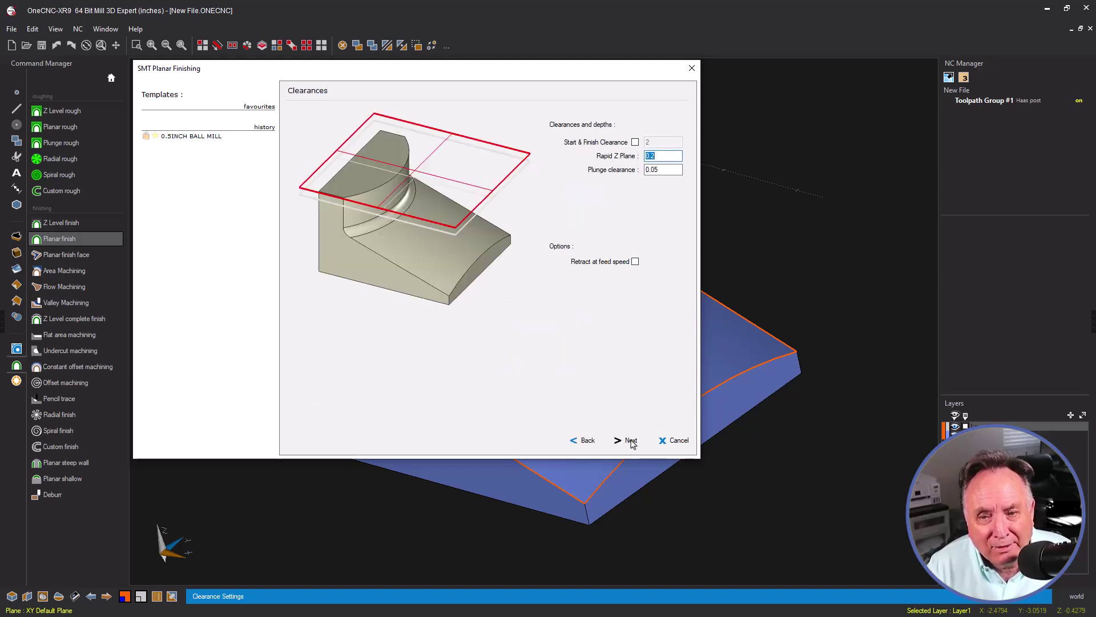
pyautogui.click(631, 440)
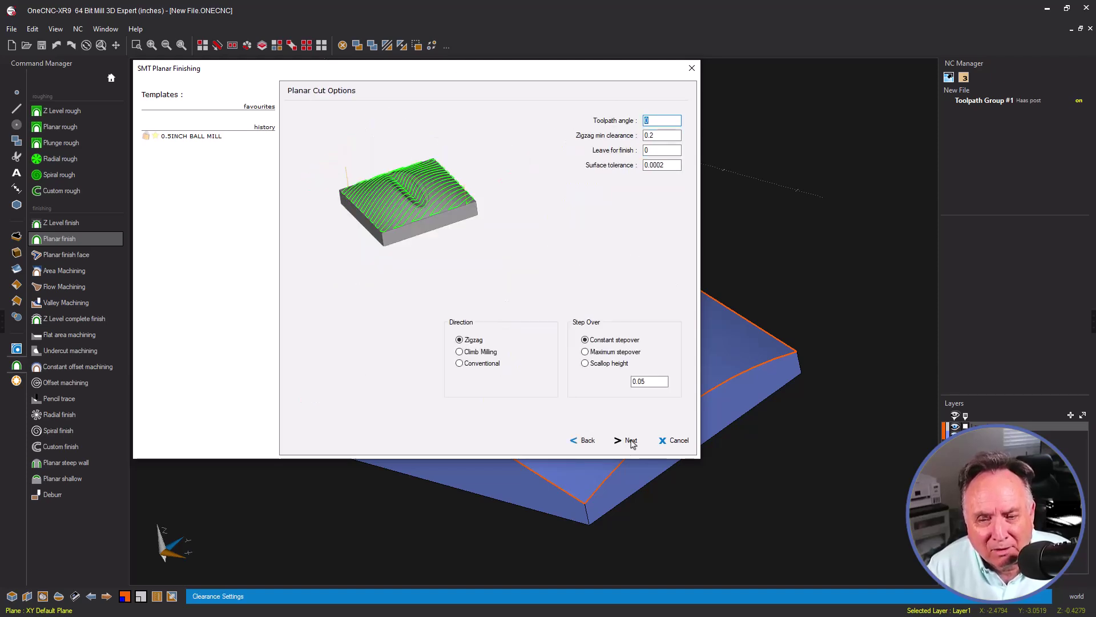
pyautogui.click(631, 441)
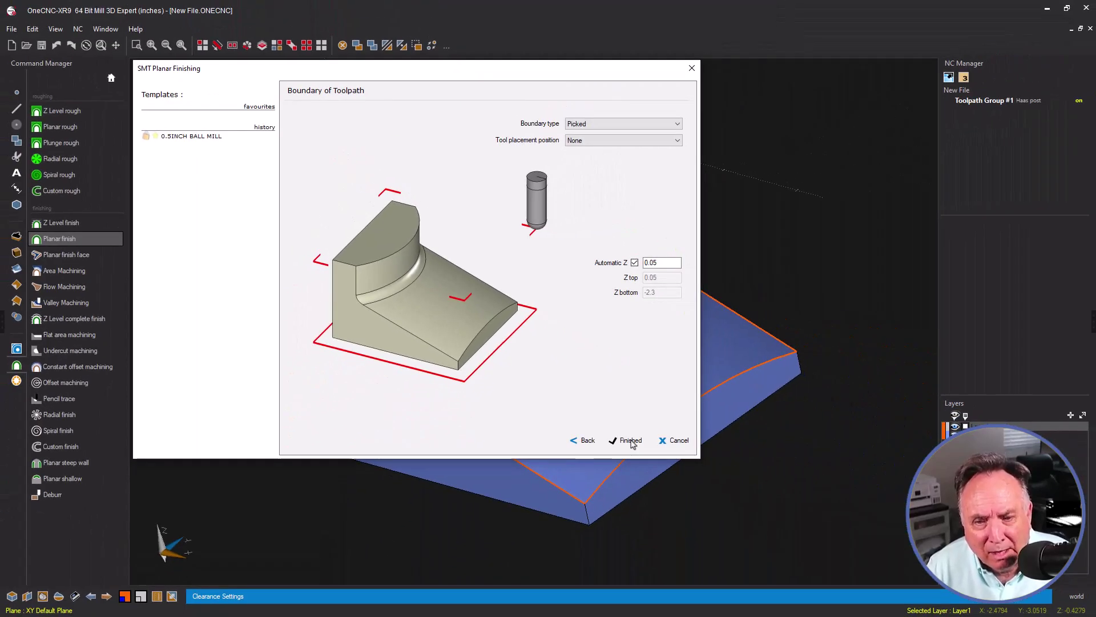
pyautogui.click(630, 441)
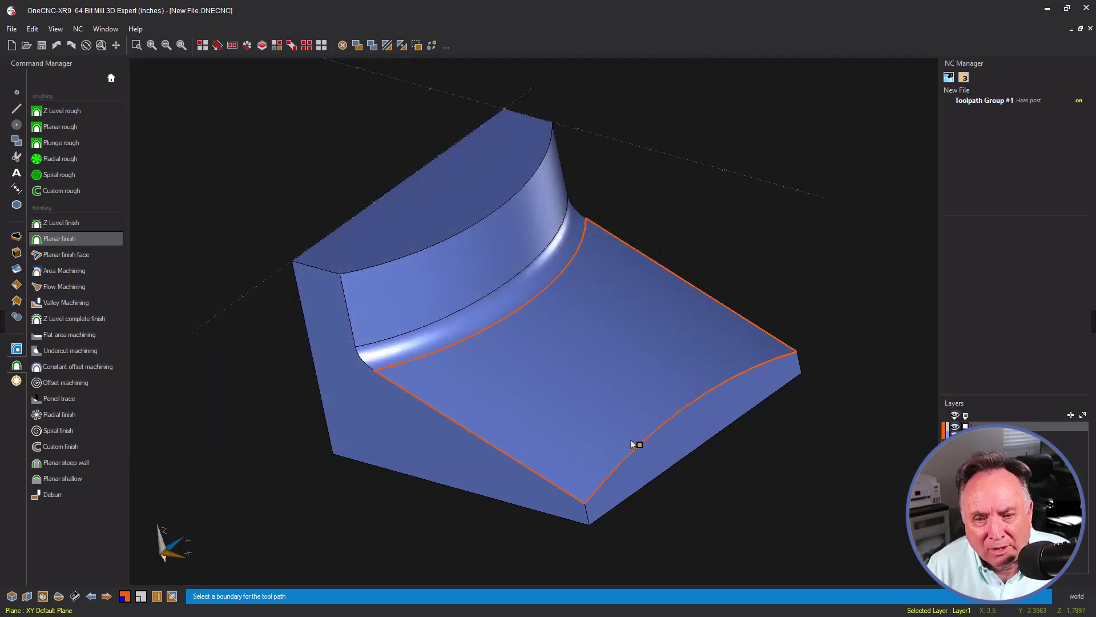
# In top view, draw a 0.5-diameter circle and move it against the fillet edge to check clearance.
pyautogui.rightClick(761, 358)
pyautogui.click(779, 465)
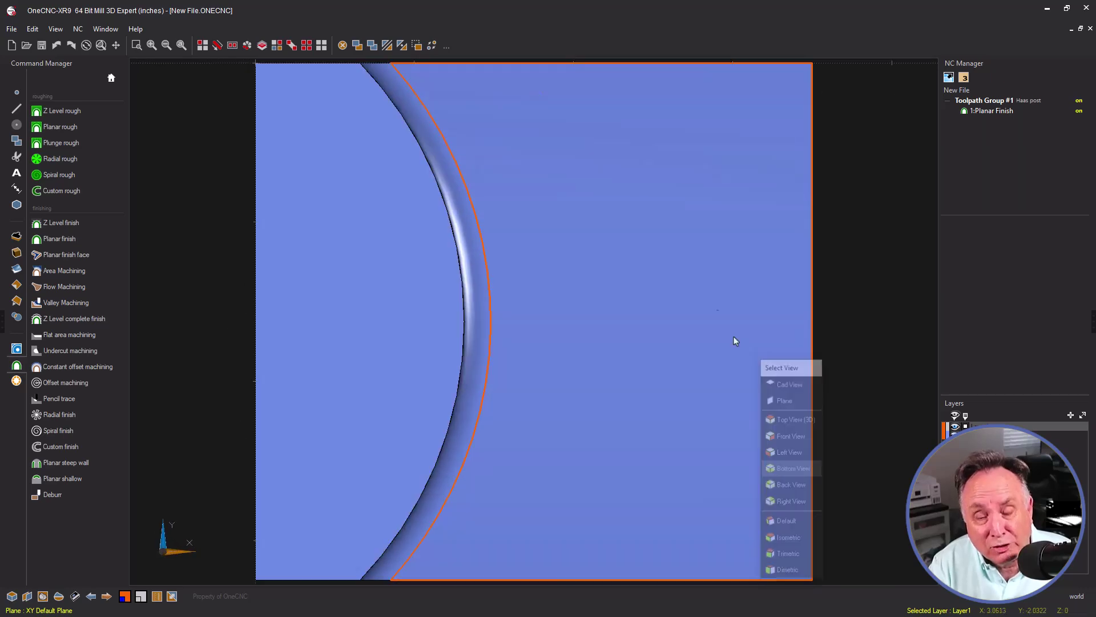
pyautogui.moveTo(622, 263); pyautogui.dragTo(658, 280, button='middle')
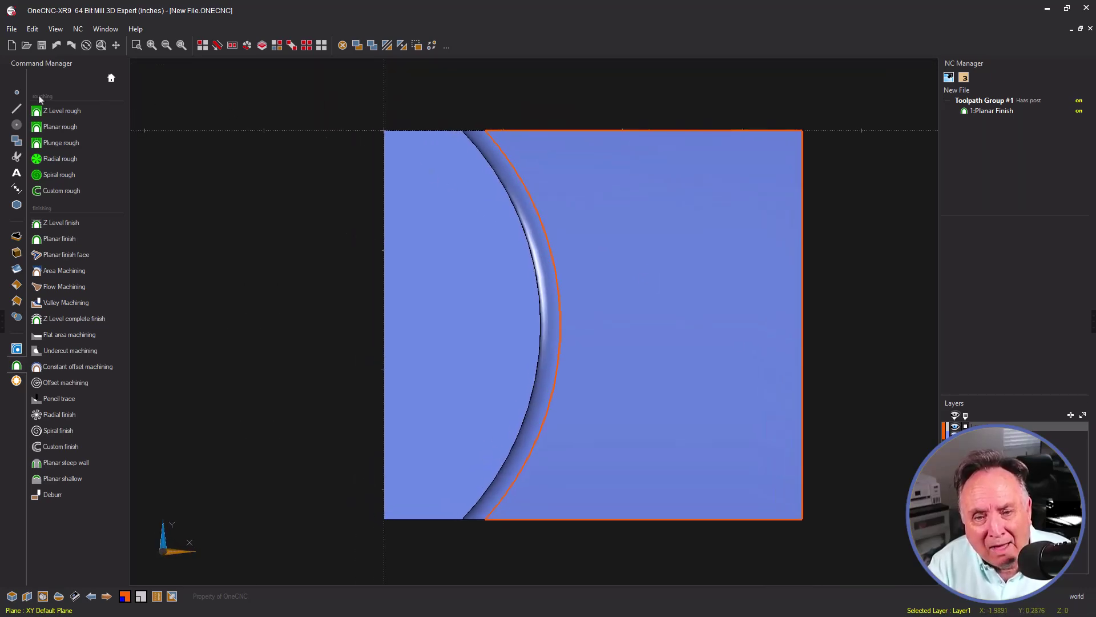
pyautogui.click(16, 124)
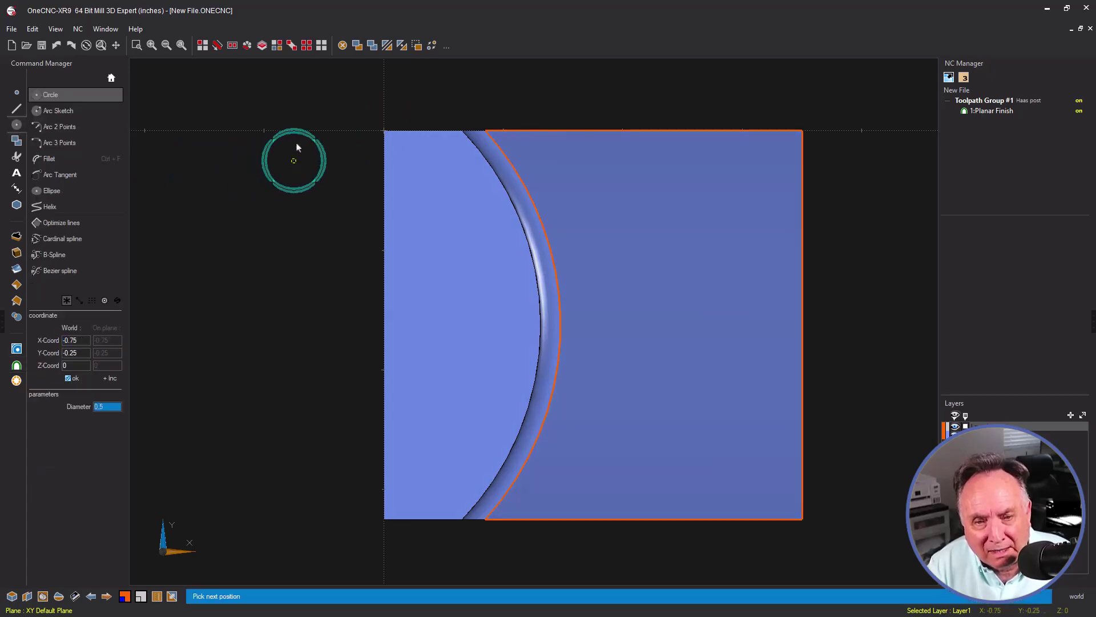
pyautogui.click(296, 147)
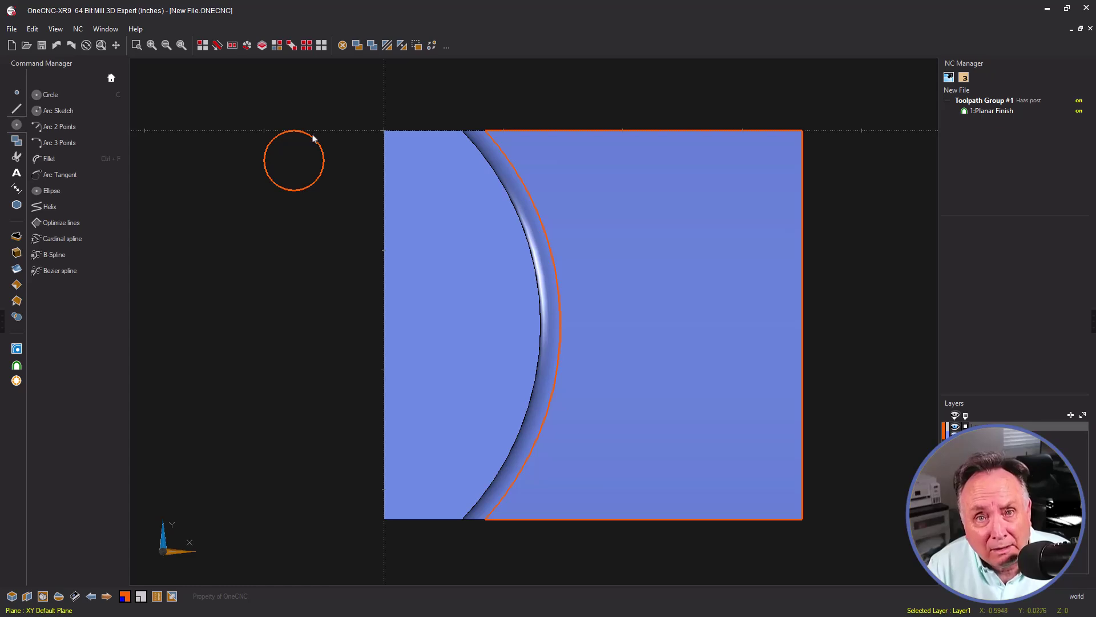
pyautogui.press('m')
pyautogui.click(295, 161)
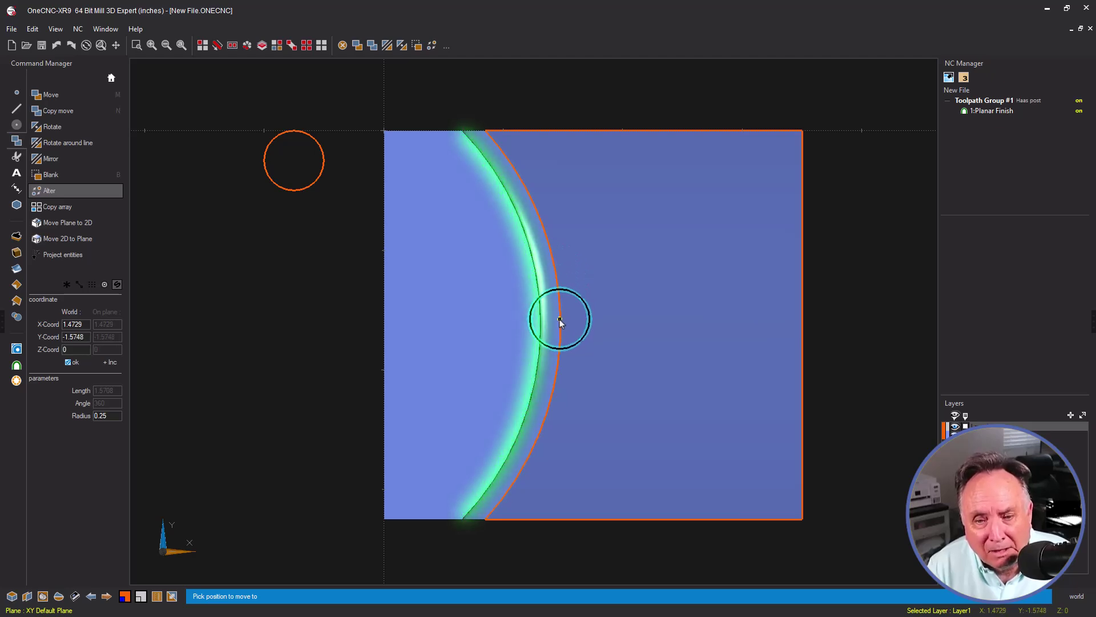
pyautogui.press('Escape')
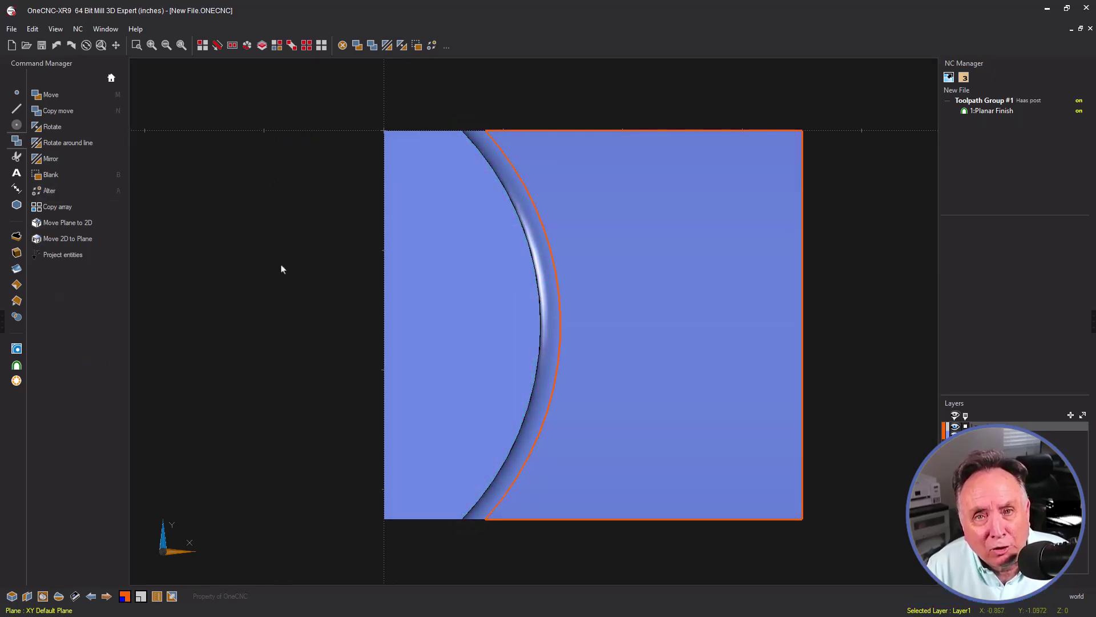
# Delete the extracted curve running along the fillet's lower edge.
pyautogui.moveTo(281, 269)
pyautogui.mouseDown(button='middle')
pyautogui.moveTo(328, 348)
pyautogui.moveTo(312, 207)
pyautogui.moveTo(255, 211)
pyautogui.moveTo(255, 249)
pyautogui.mouseUp(button='middle')
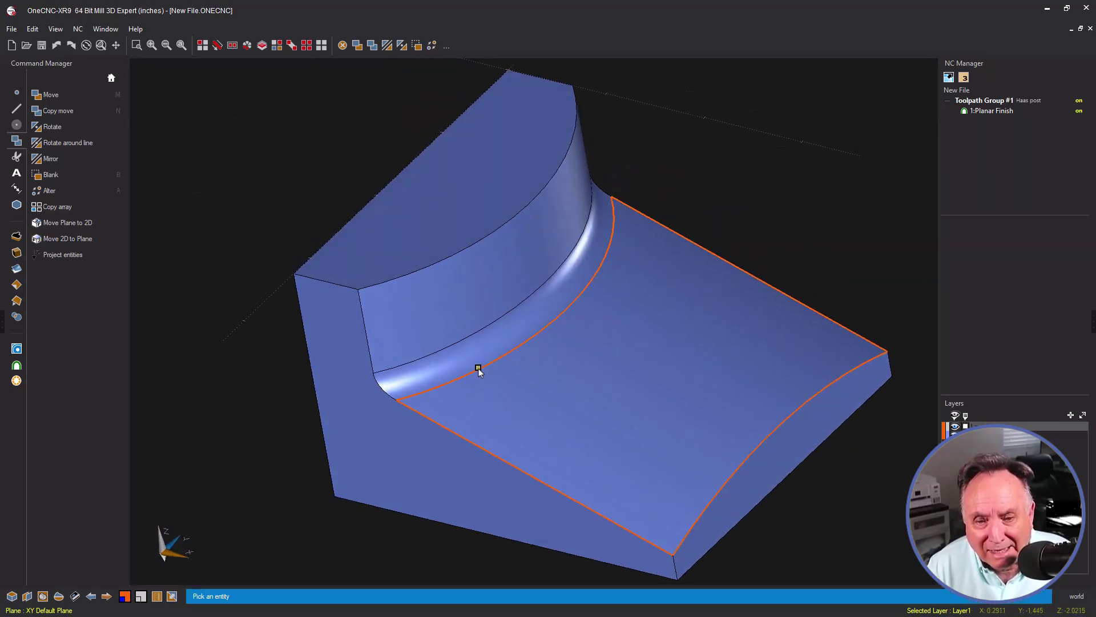
pyautogui.click(609, 249)
pyautogui.rightClick(703, 279)
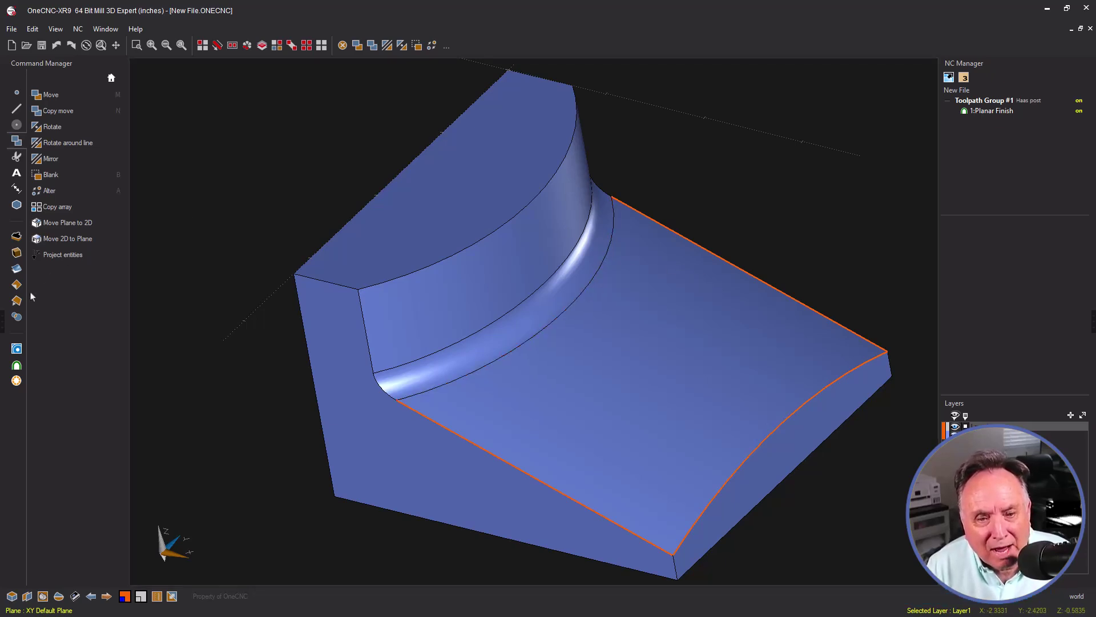
# Extract the curved wall's top arc edge as a single curve.
pyautogui.click(17, 301)
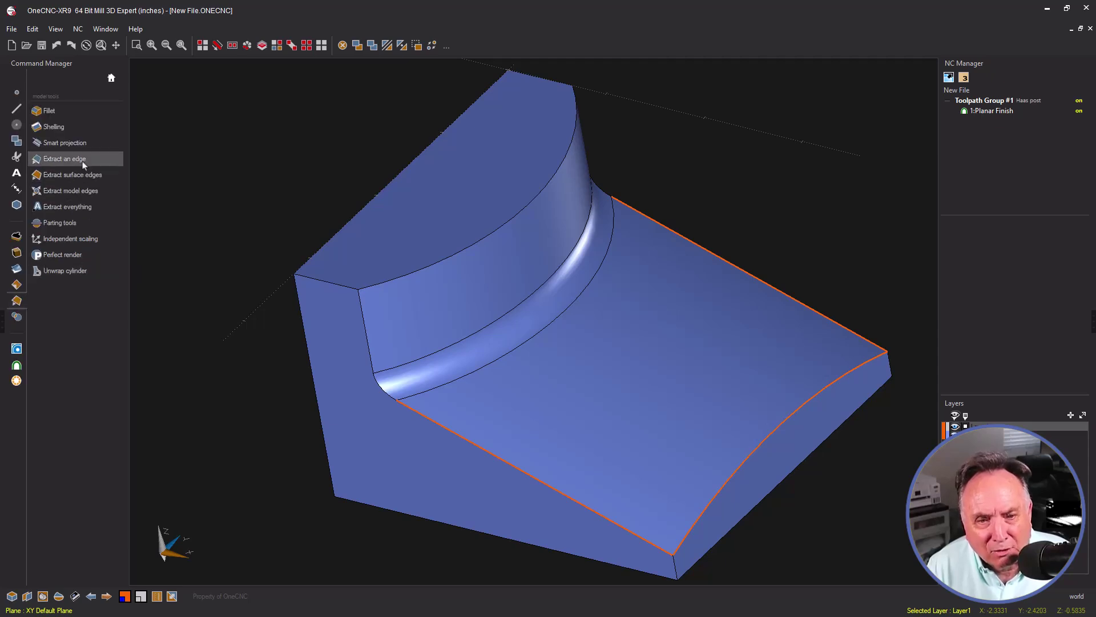
pyautogui.click(63, 159)
pyautogui.click(443, 261)
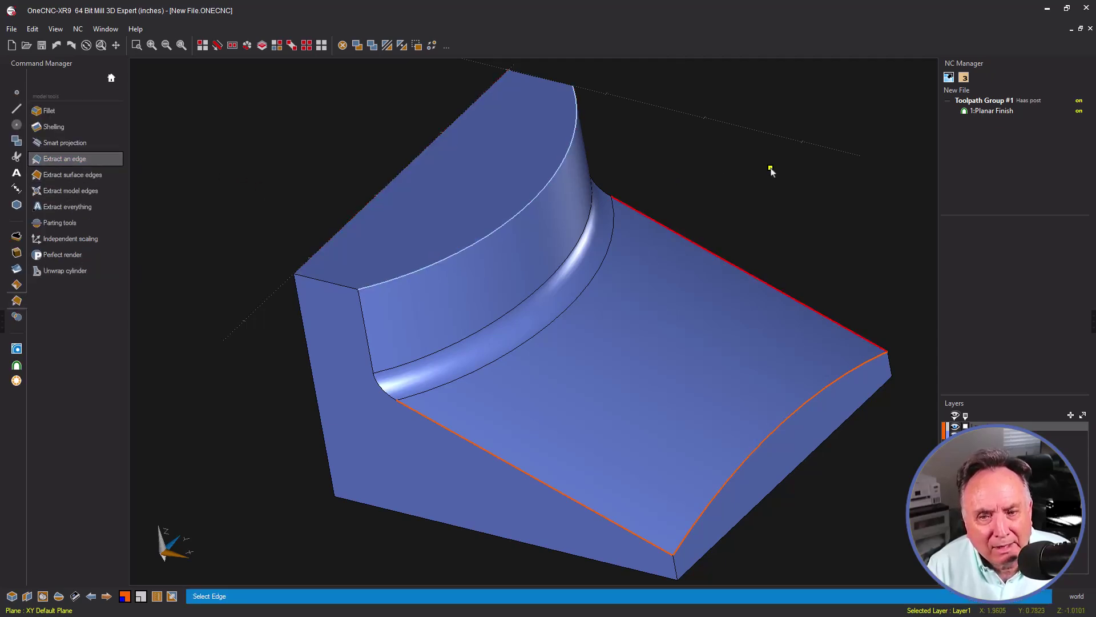
pyautogui.rightClick(788, 188)
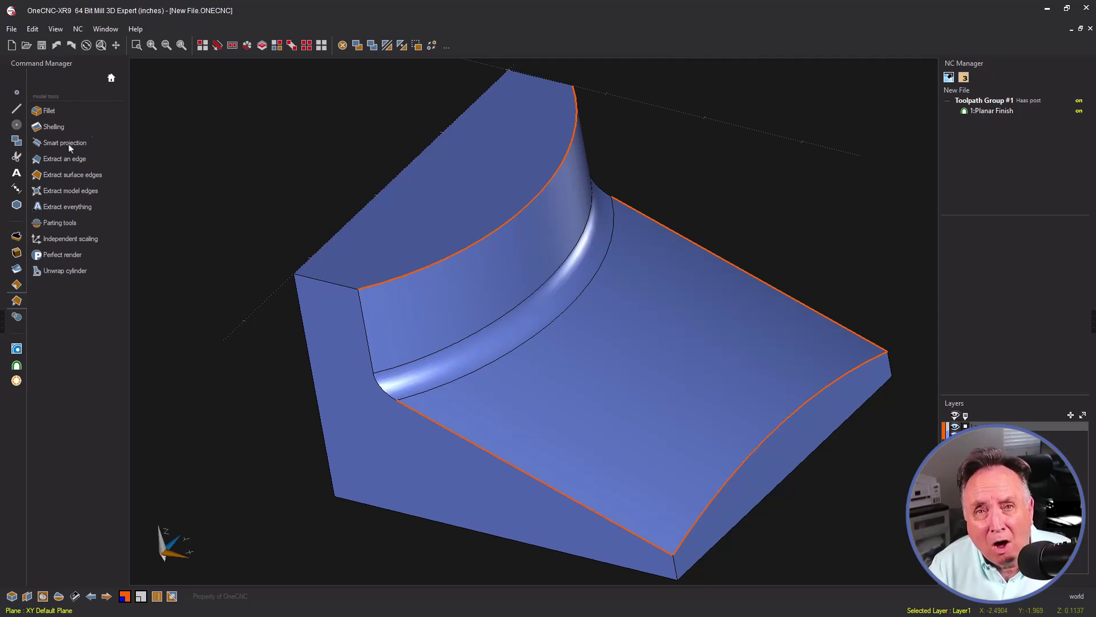
pyautogui.click(16, 205)
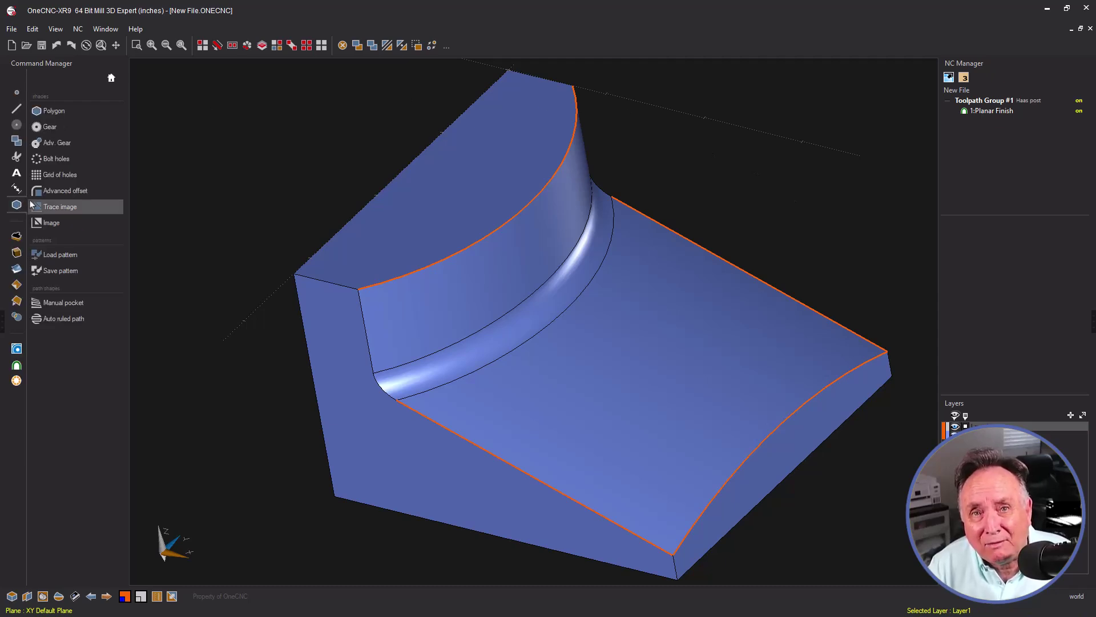
# Make one advanced offset of the wall's top arc outward, then delete the original arc.
pyautogui.click(65, 191)
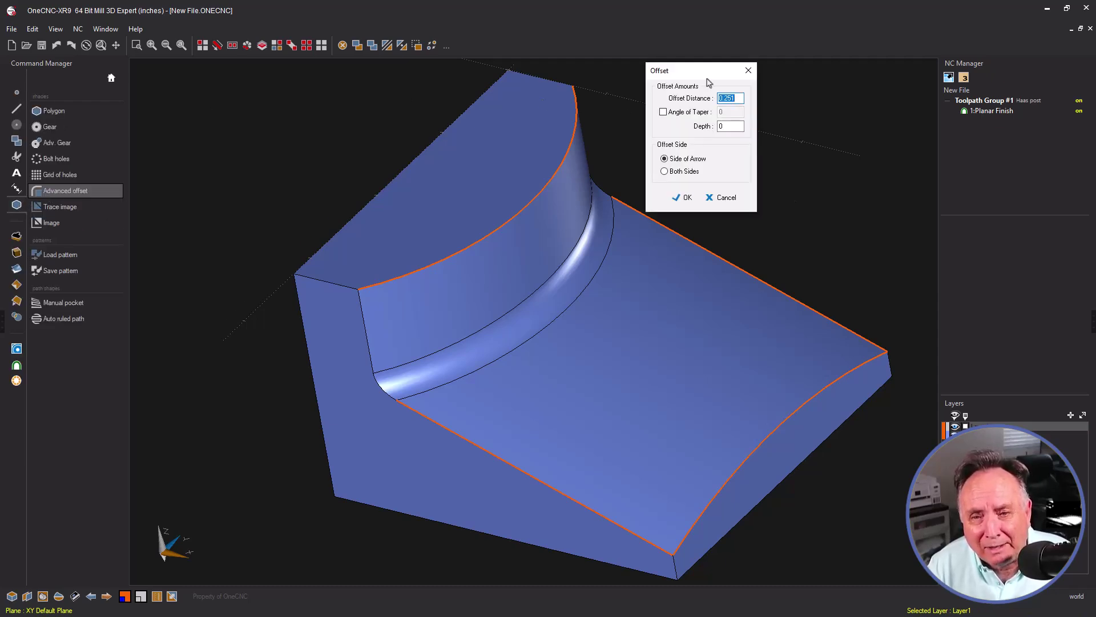
pyautogui.moveTo(714, 75); pyautogui.dragTo(204, 72)
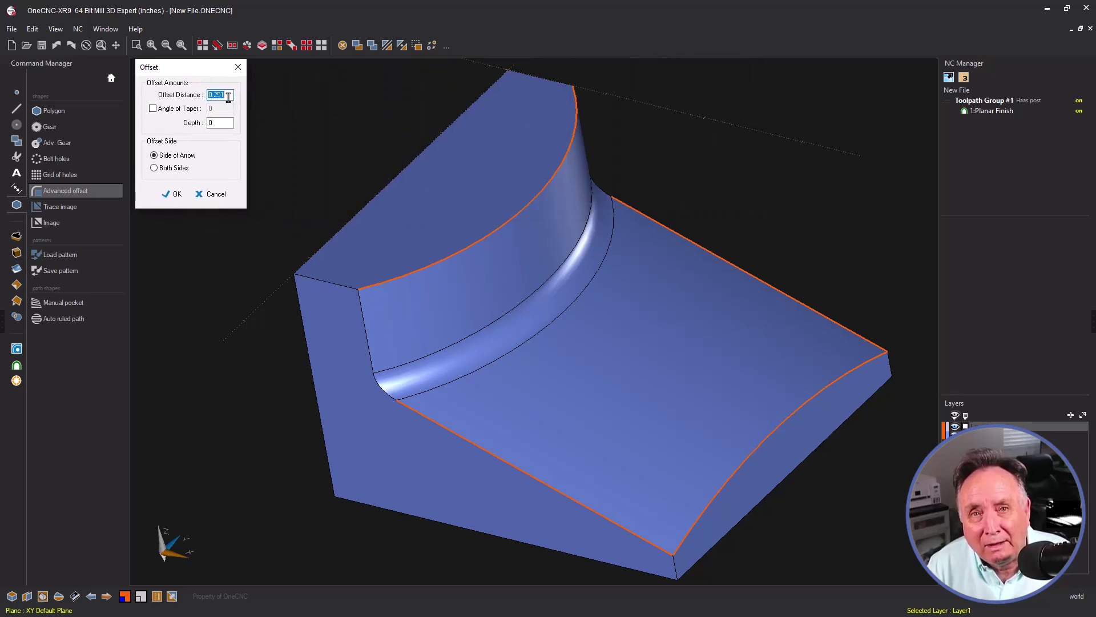
pyautogui.click(175, 194)
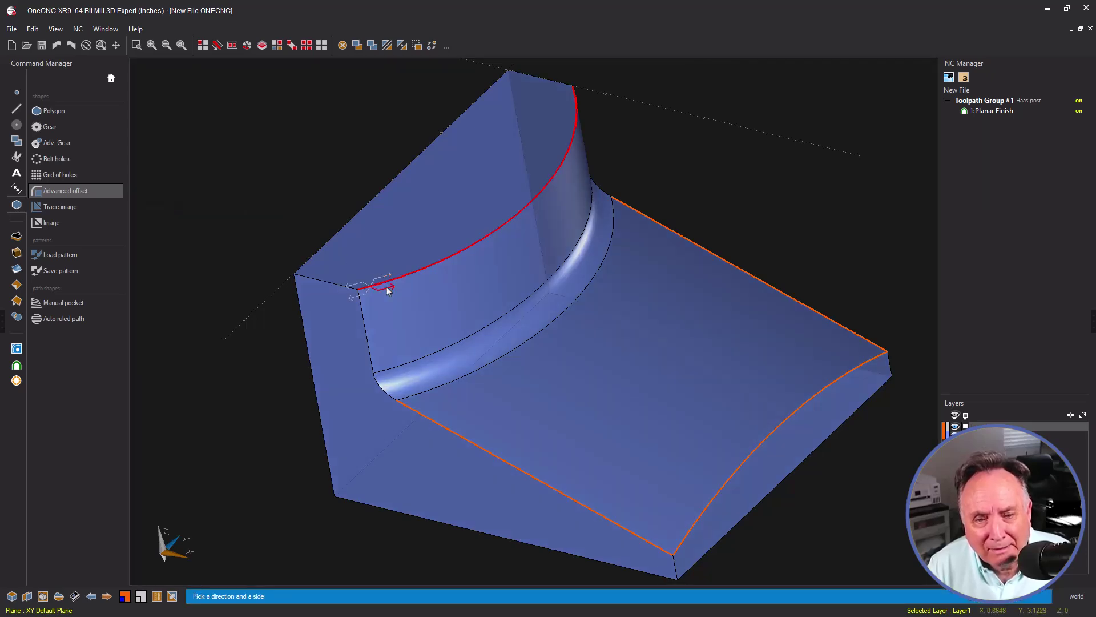
pyautogui.click(387, 287)
pyautogui.rightClick(387, 287)
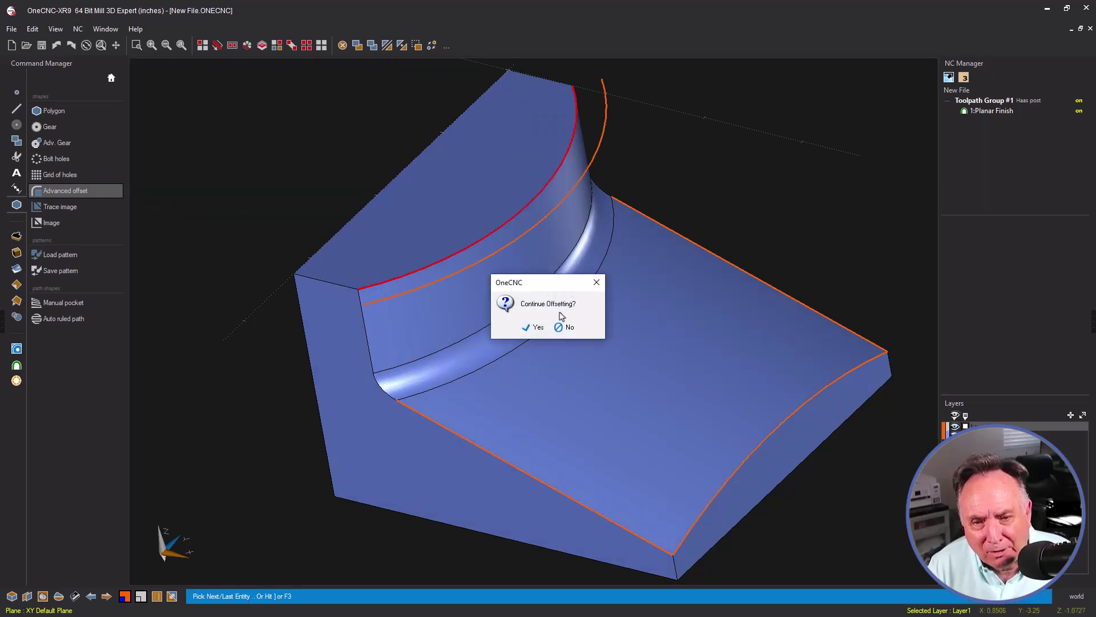
pyautogui.click(567, 327)
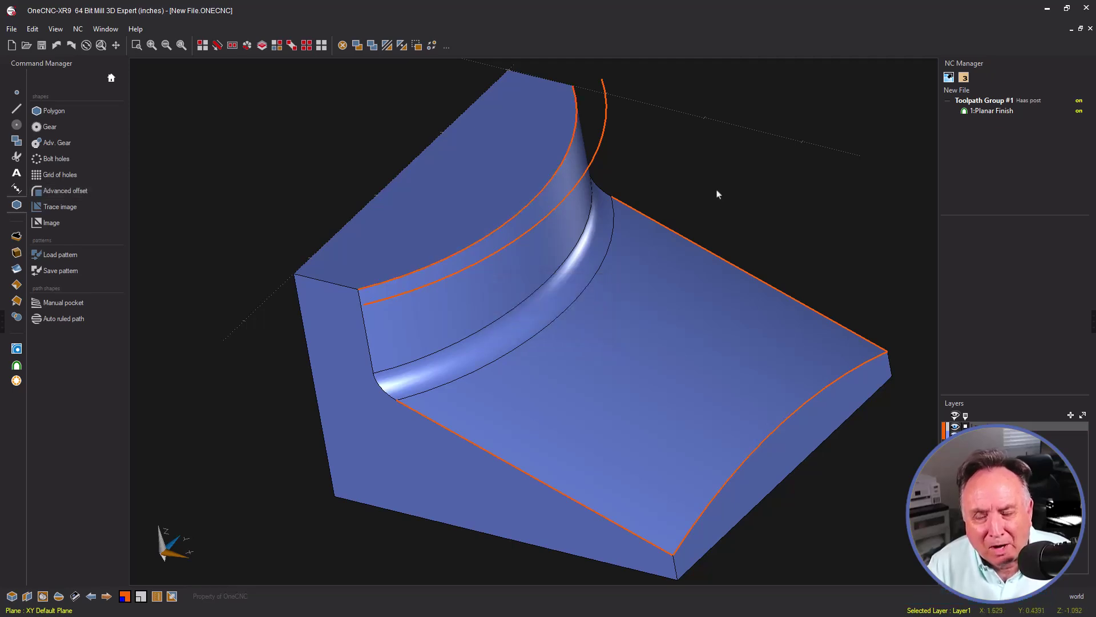
pyautogui.rightClick(685, 194)
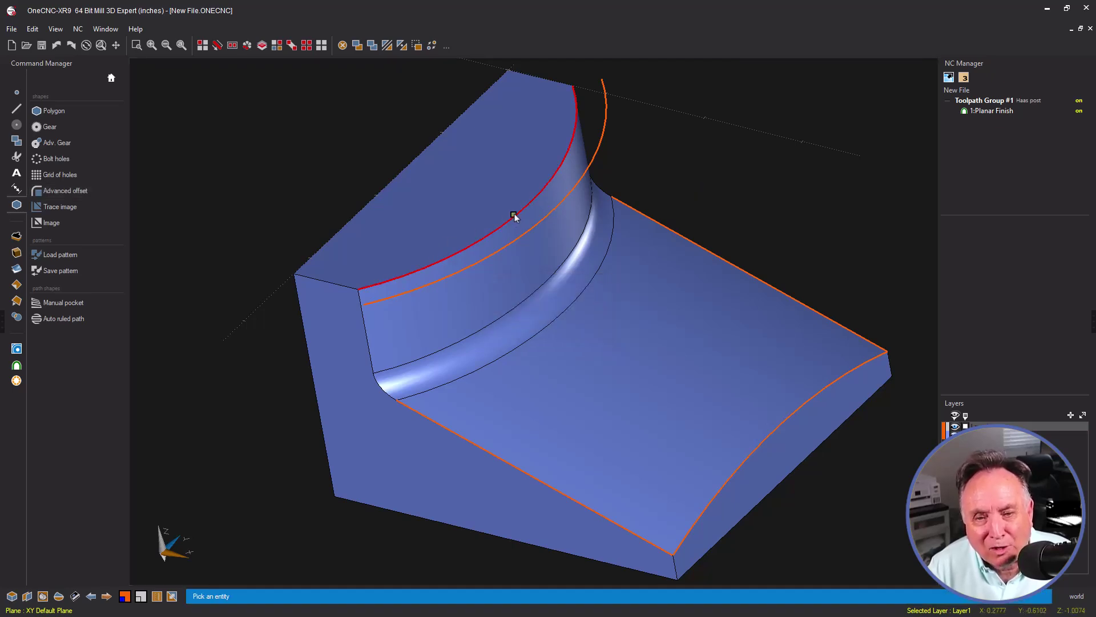
pyautogui.rightClick(502, 179)
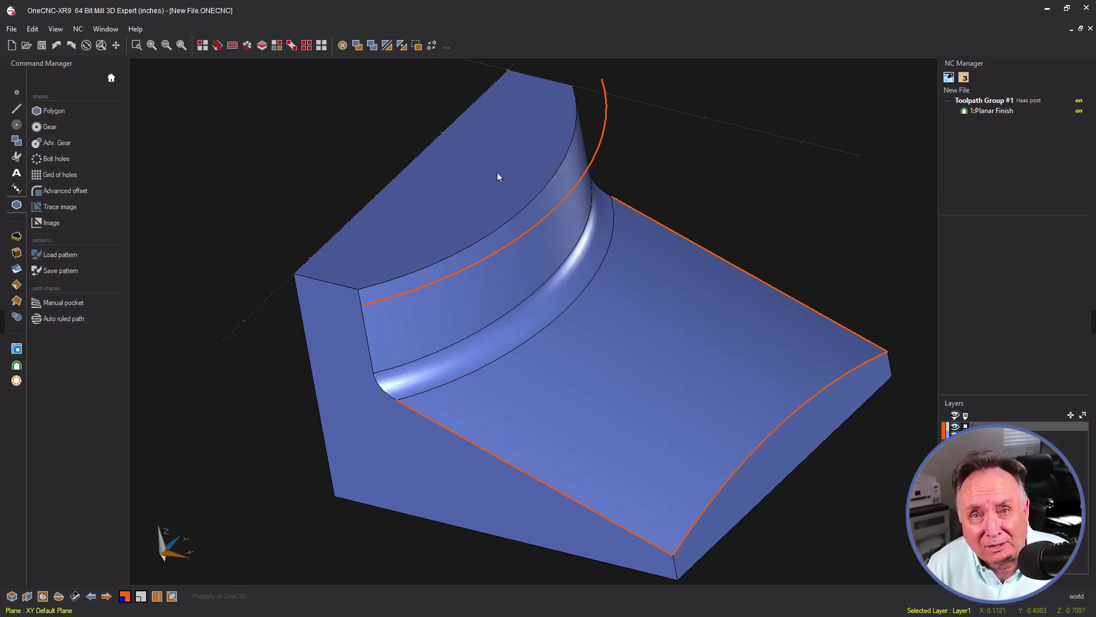
# Select all the orange curves by colour.
pyautogui.click(276, 47)
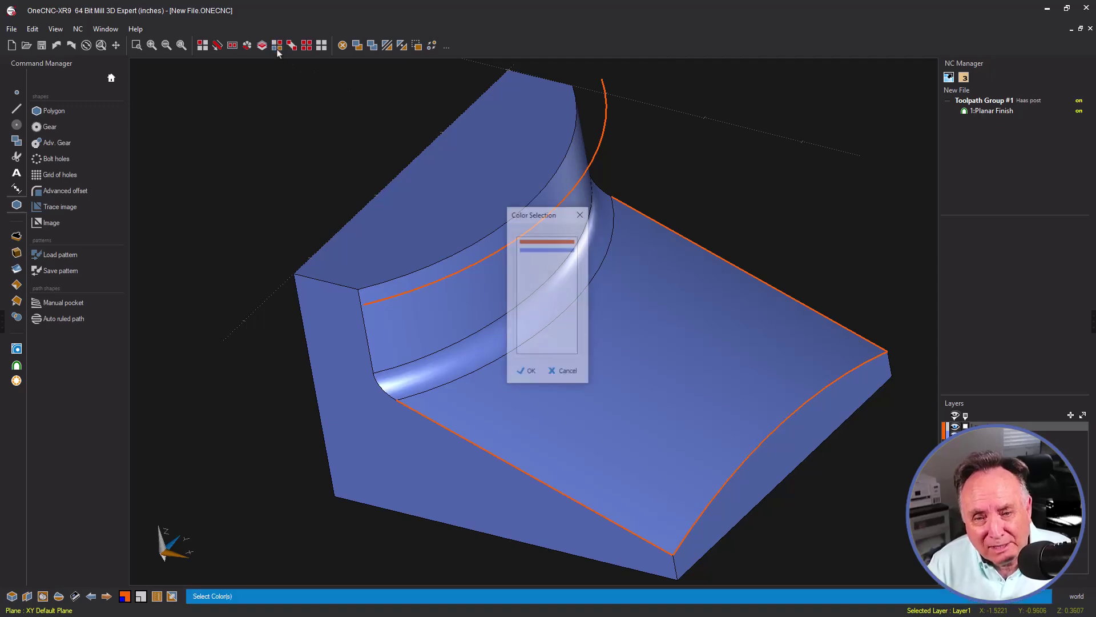
pyautogui.click(537, 241)
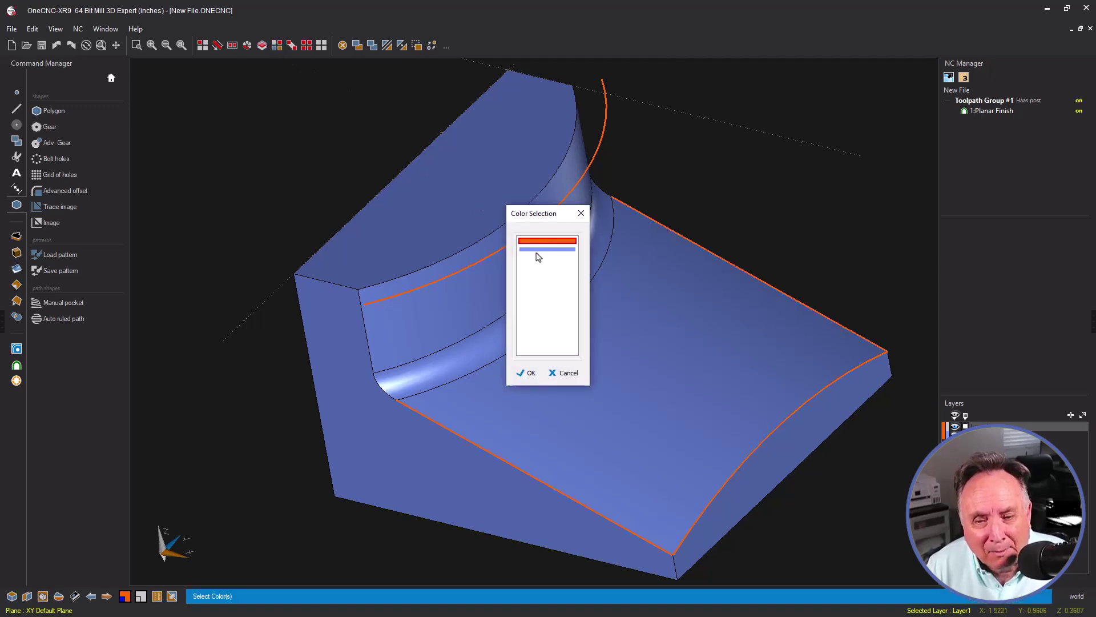
pyautogui.click(530, 374)
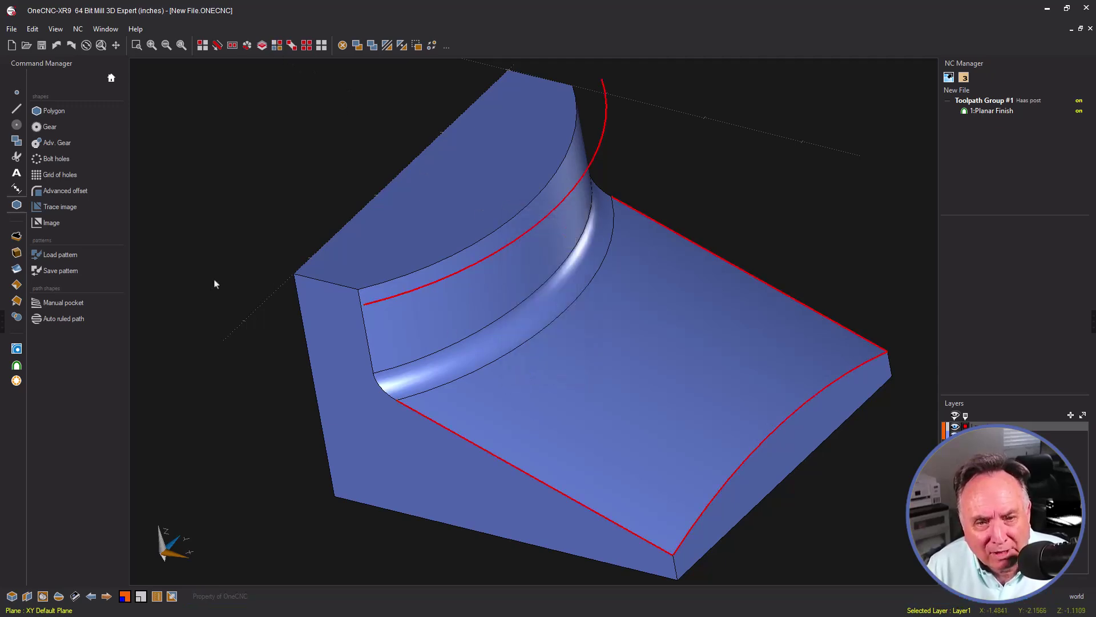
# Smart-project the selected curves flat onto a plane.
pyautogui.click(17, 300)
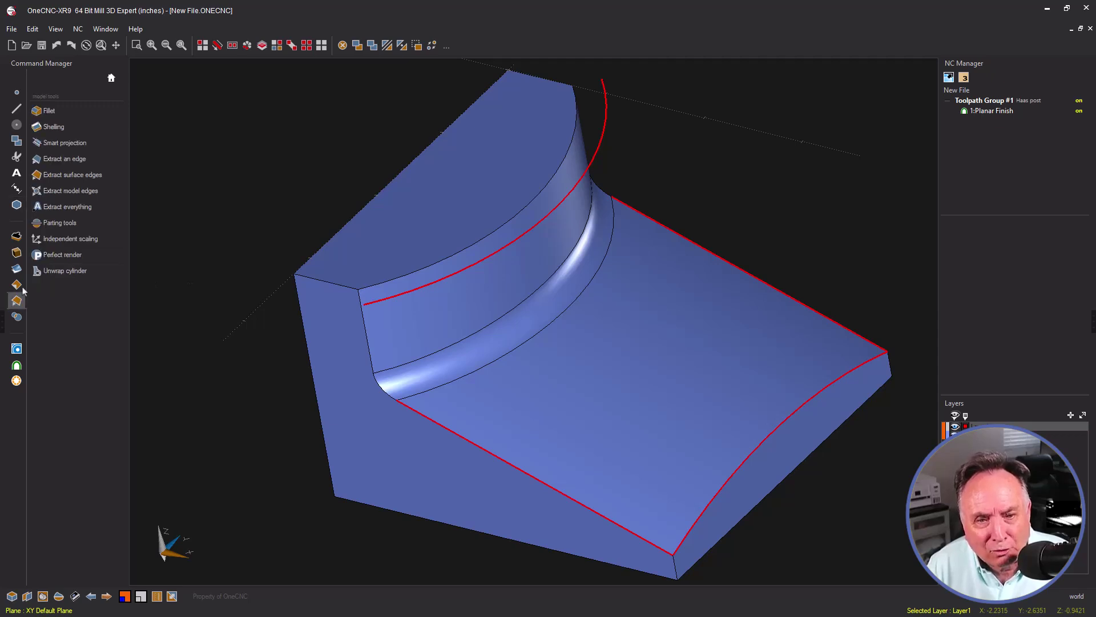
pyautogui.click(84, 143)
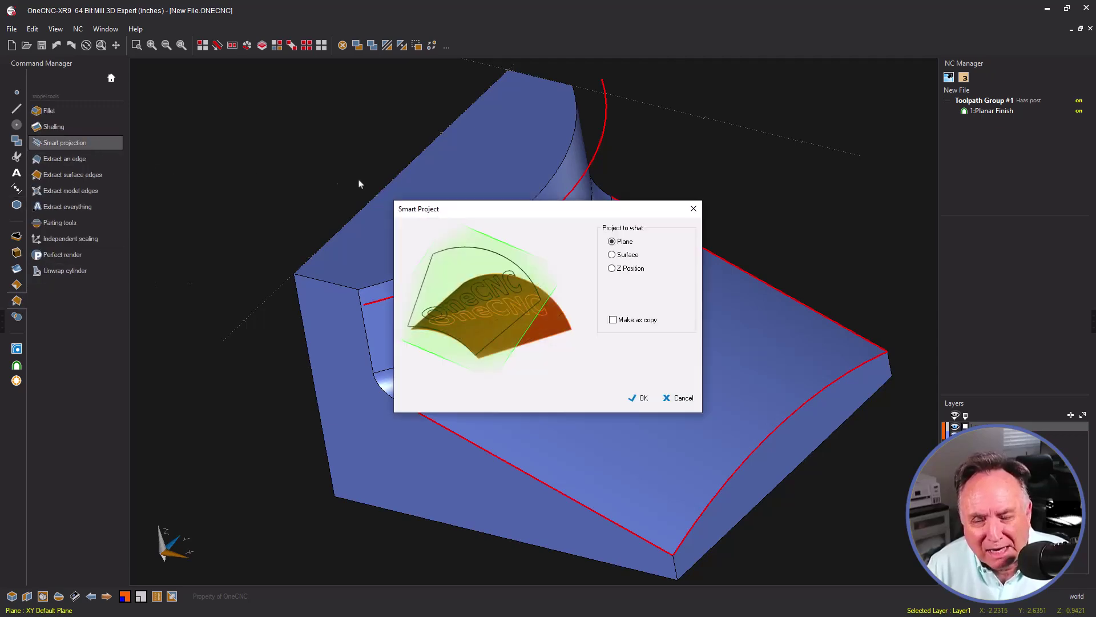
pyautogui.moveTo(451, 212); pyautogui.dragTo(193, 68)
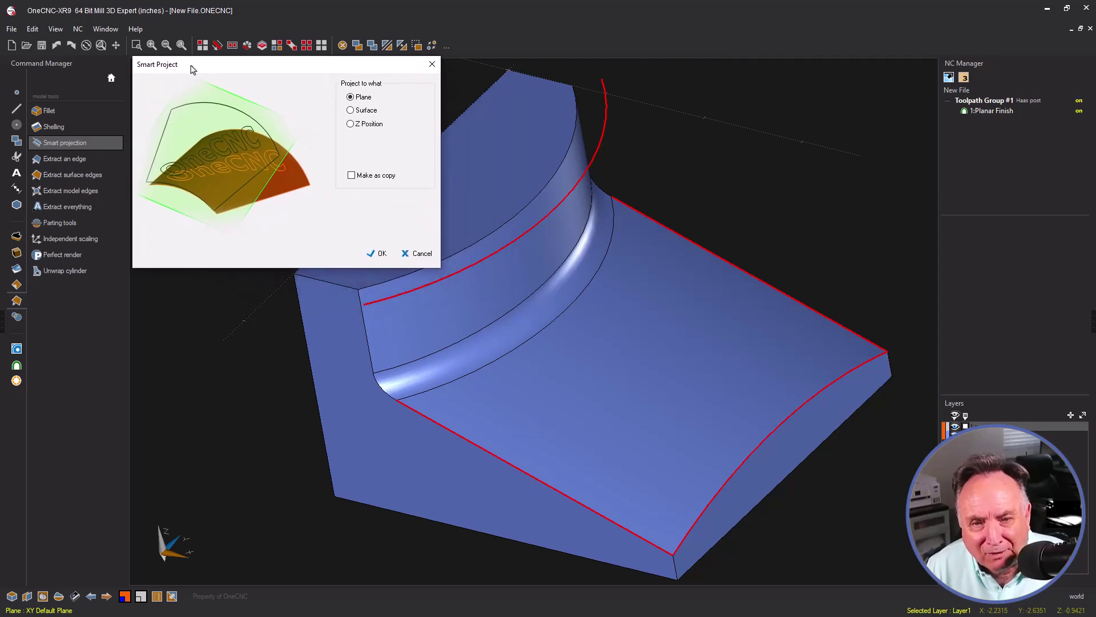
pyautogui.click(379, 253)
pyautogui.moveTo(639, 212); pyautogui.dragTo(640, 240, button='middle')
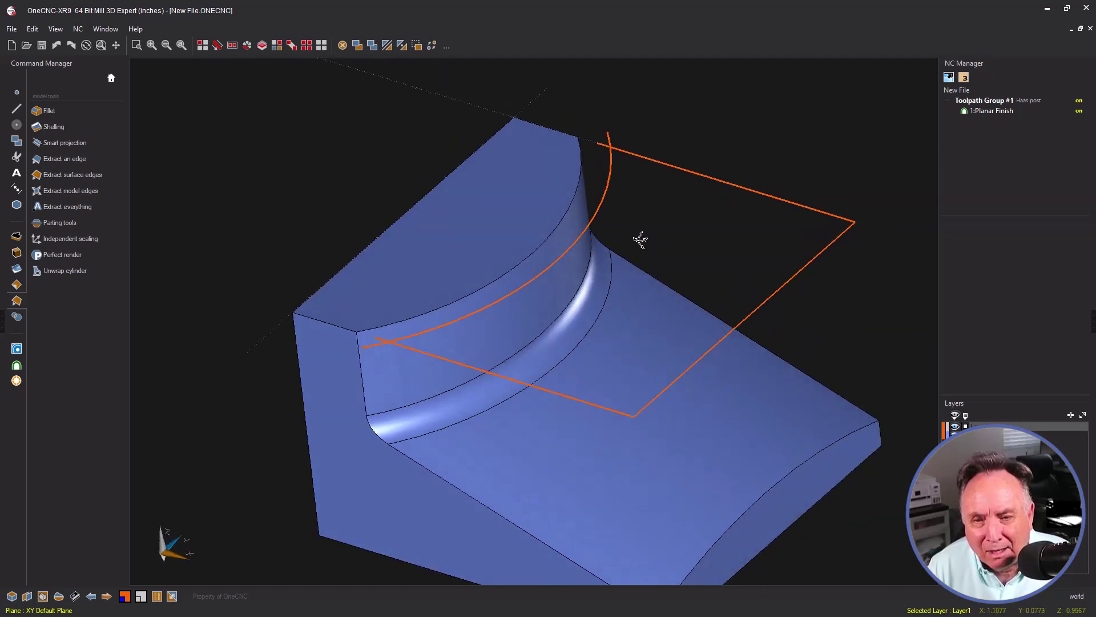
# Trim the arc to the upper line and extend the lower line to meet the arc.
pyautogui.hotkey('ctrl', 't')
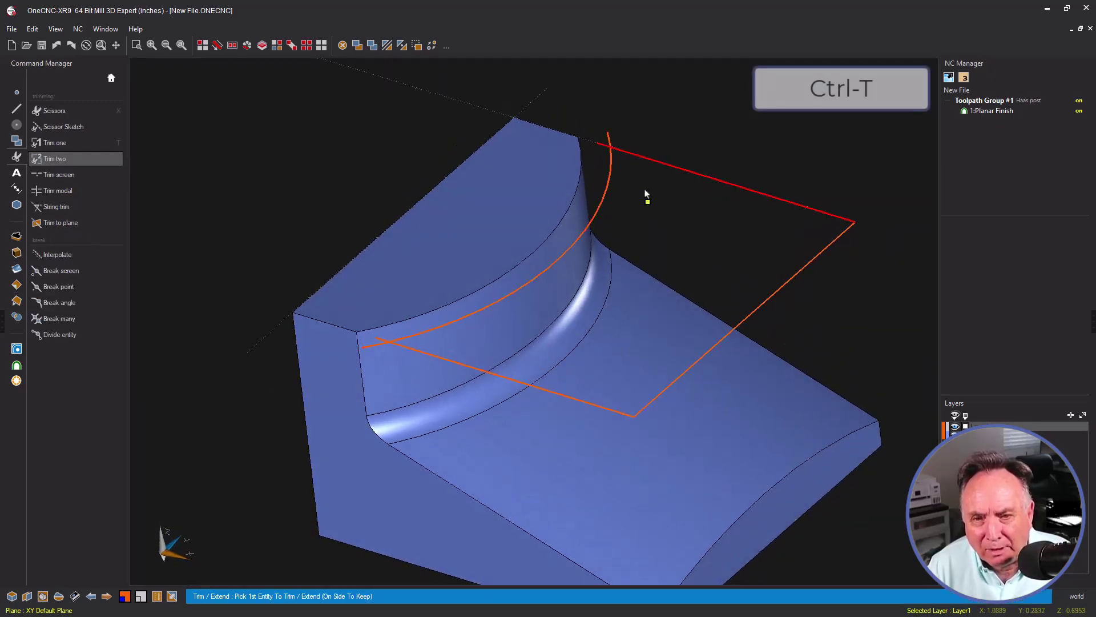
pyautogui.click(638, 162)
pyautogui.click(612, 172)
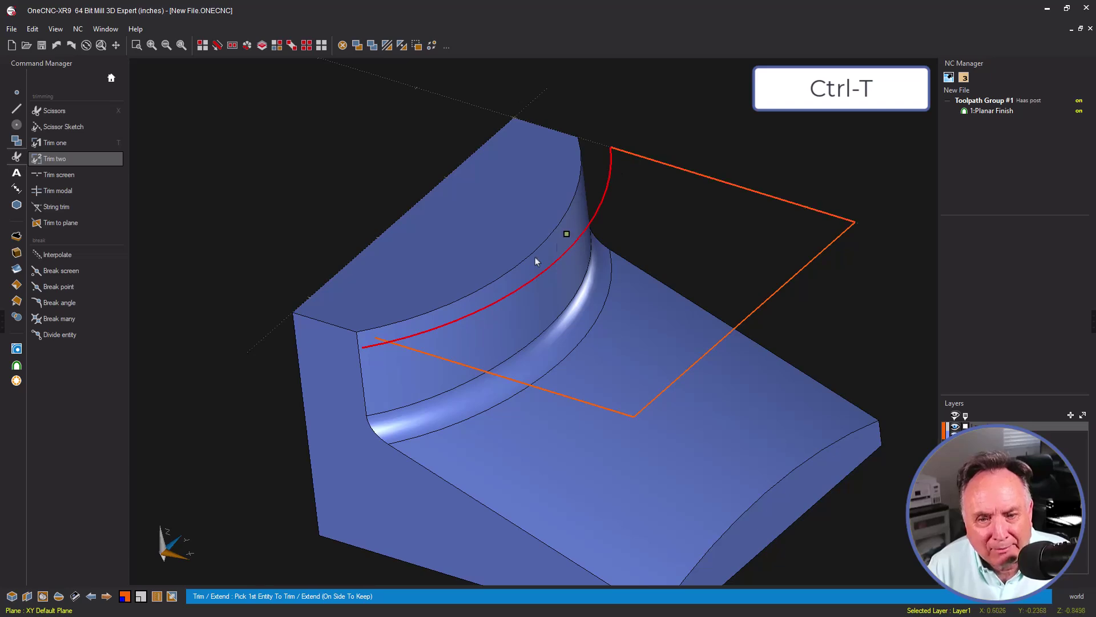
pyautogui.click(423, 357)
pyautogui.click(438, 330)
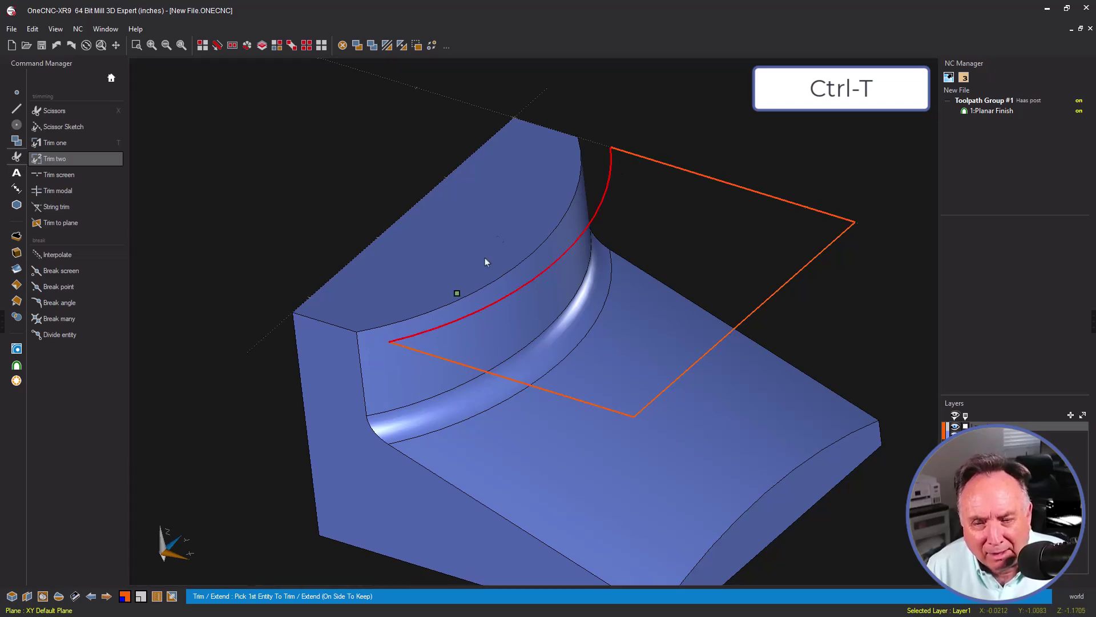
pyautogui.press('Escape')
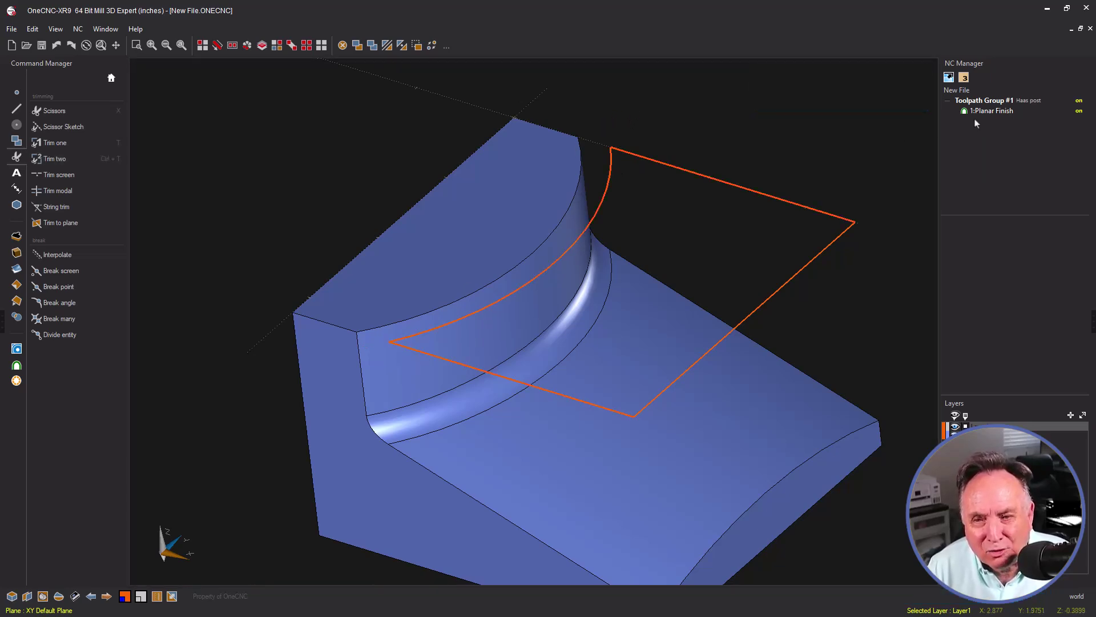
# Repick the Planar Finish path with unchanged settings and agree to repick its machining boundary.
pyautogui.rightClick(990, 114)
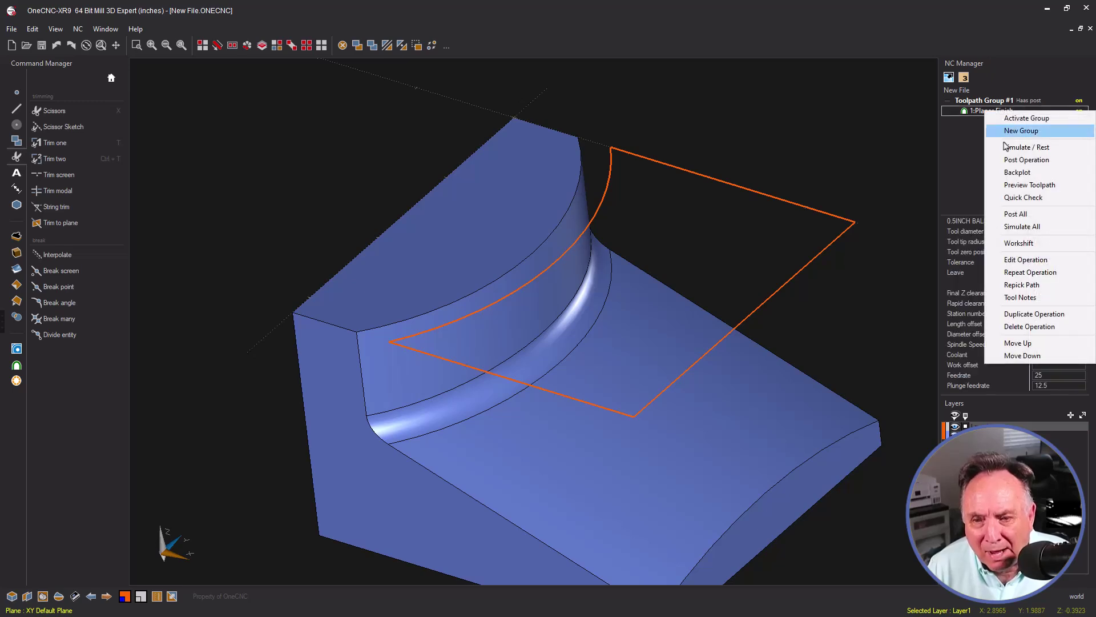
pyautogui.click(1021, 285)
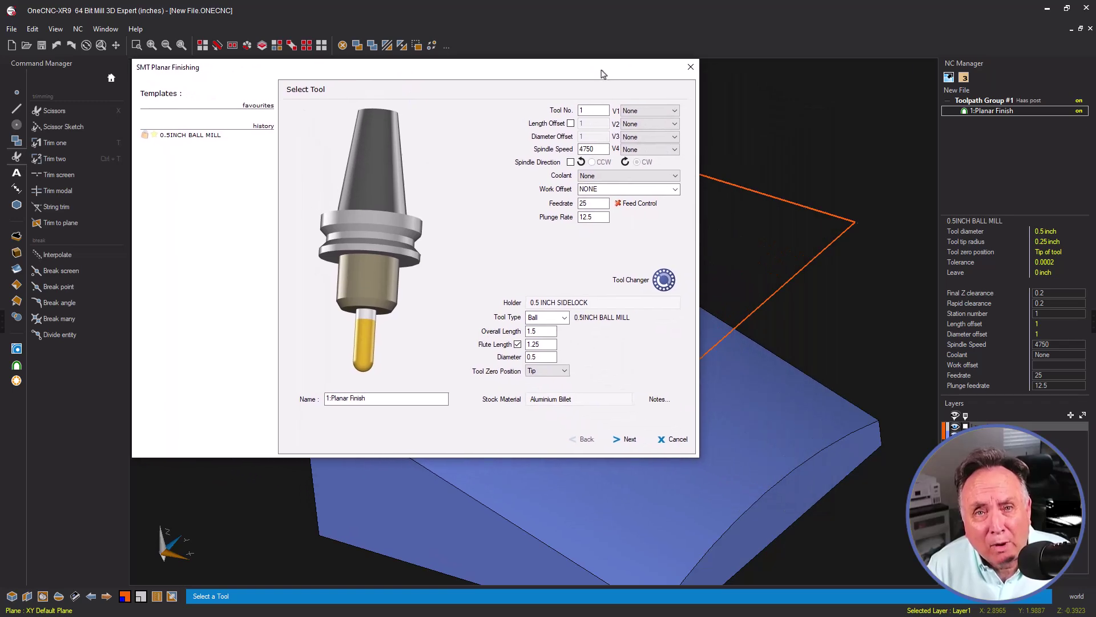
pyautogui.click(628, 443)
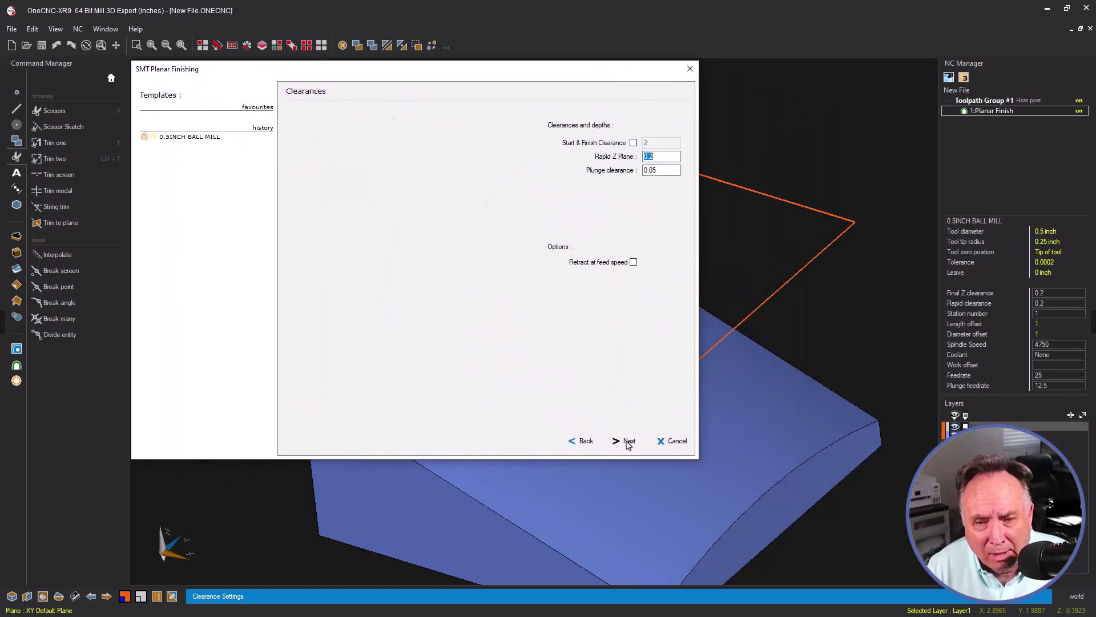
pyautogui.click(628, 443)
pyautogui.click(628, 441)
pyautogui.click(628, 441)
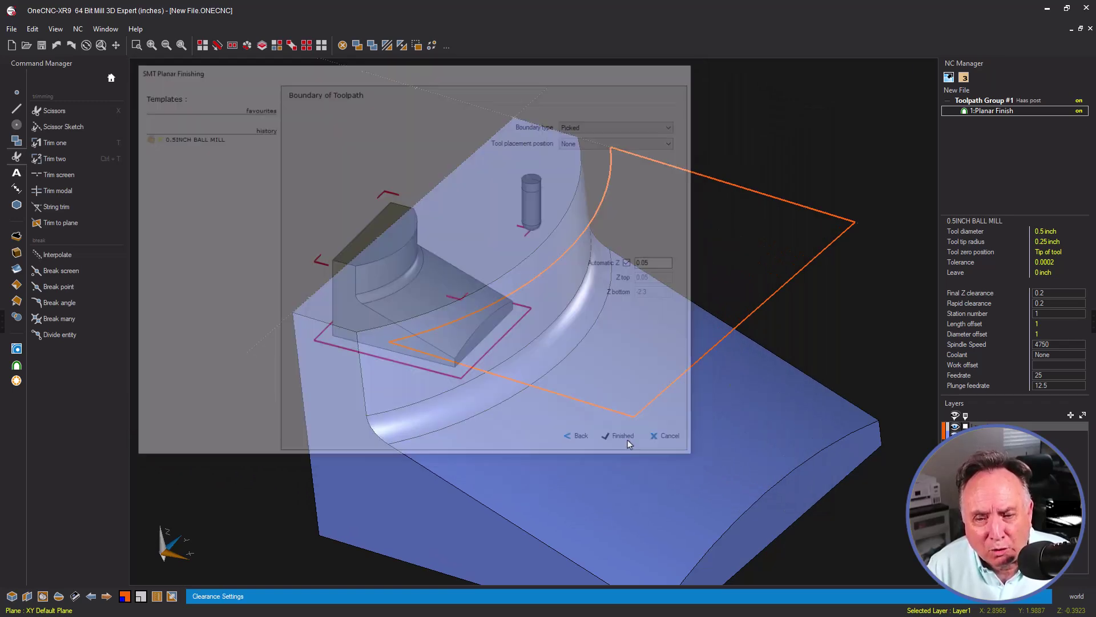
pyautogui.click(517, 329)
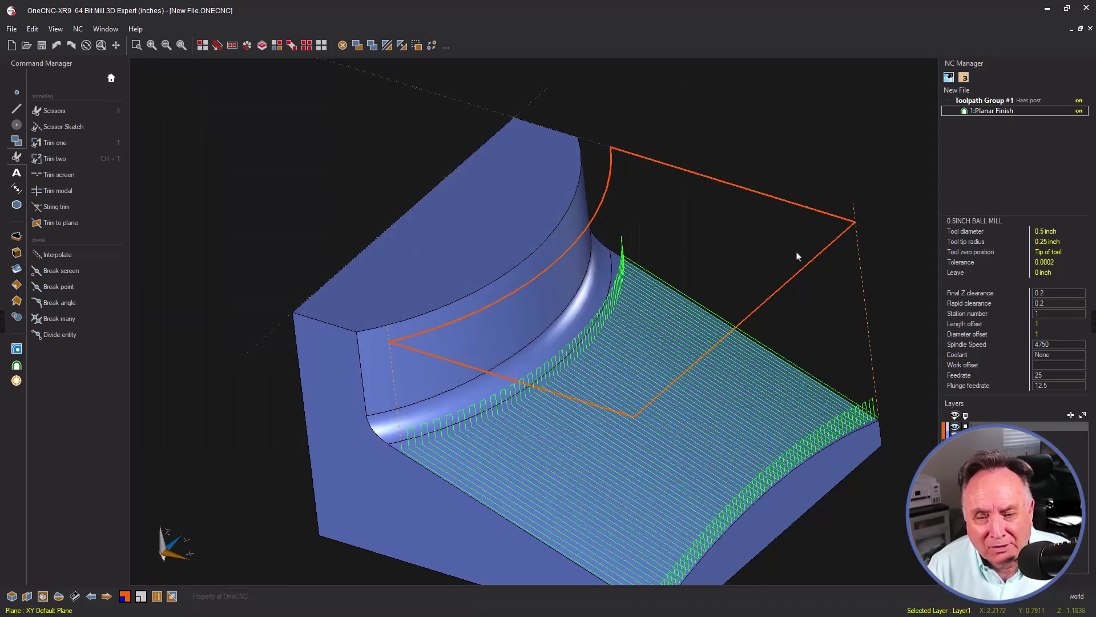
pyautogui.moveTo(797, 256); pyautogui.dragTo(736, 178, button='middle')
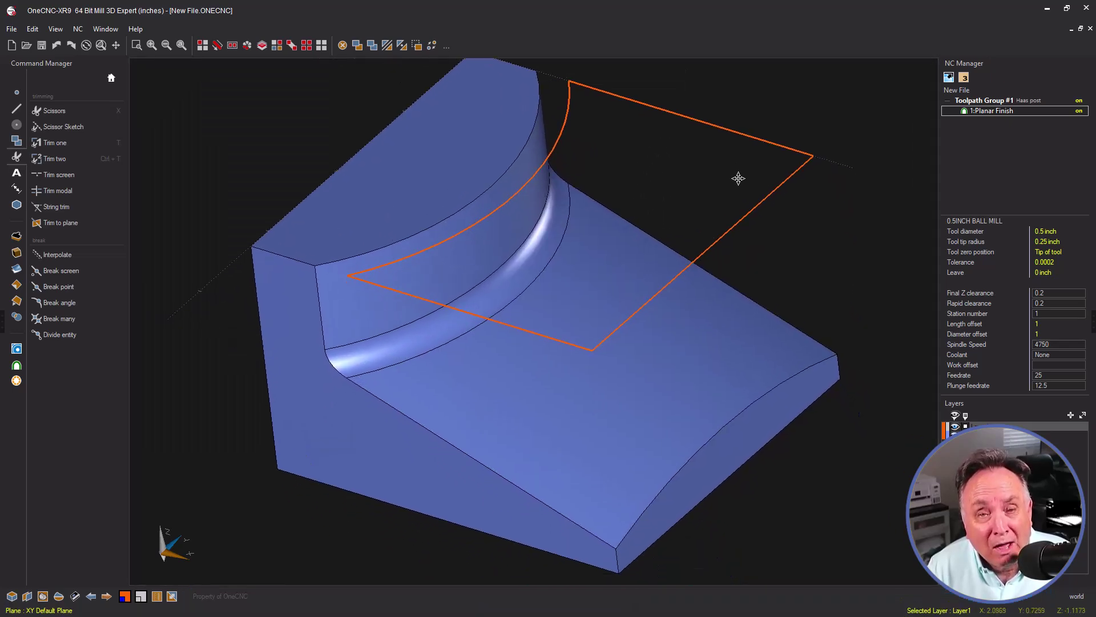
pyautogui.rightClick(1006, 112)
# Run the Planar Finish toolpath in Live Preview and orbit the simulation view.
pyautogui.click(1031, 185)
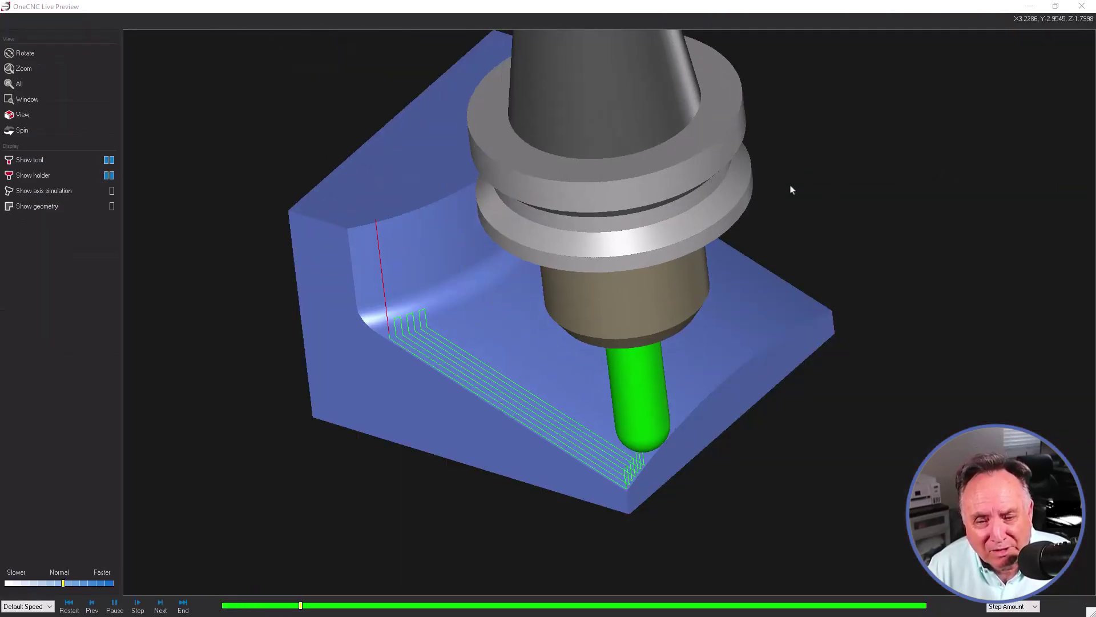
pyautogui.moveTo(791, 189); pyautogui.dragTo(829, 191, button='middle')
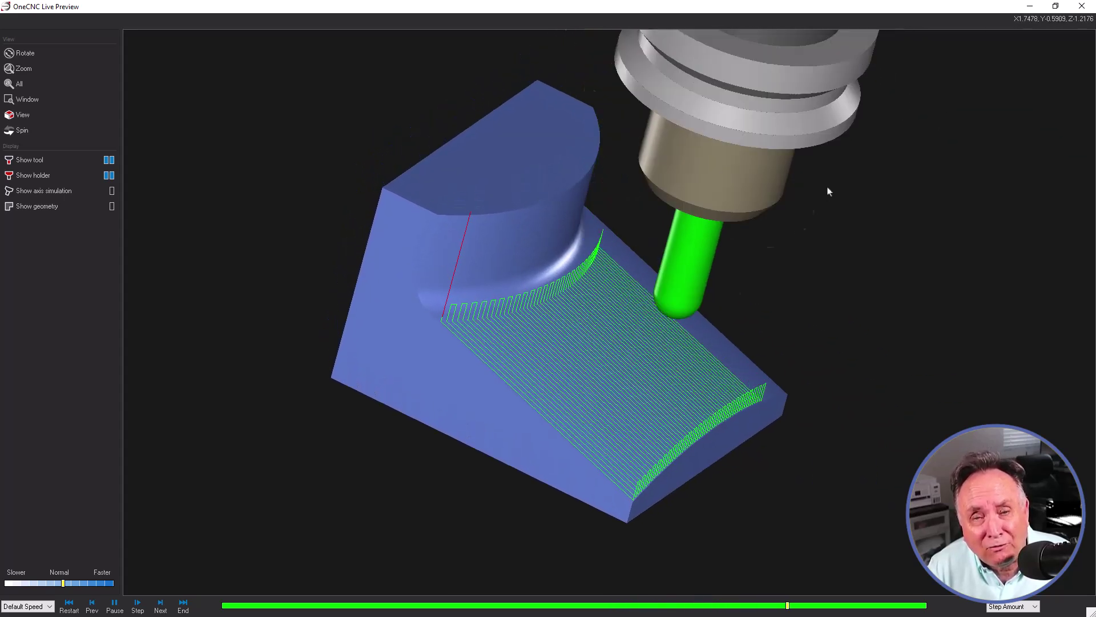